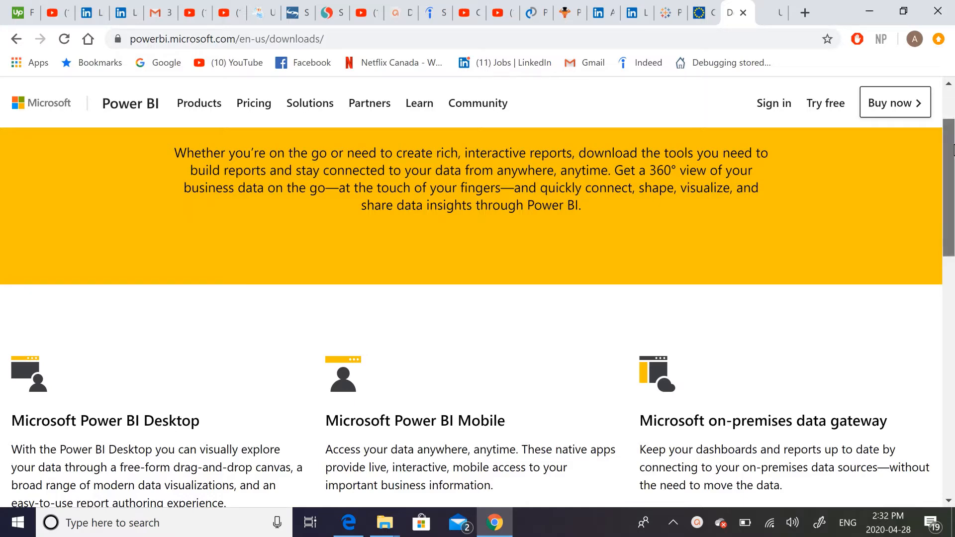
# Step: Look over the Power BI download options on the web page and launch the installed Power BI Desktop app
pyautogui.scroll(2, 954, 125)
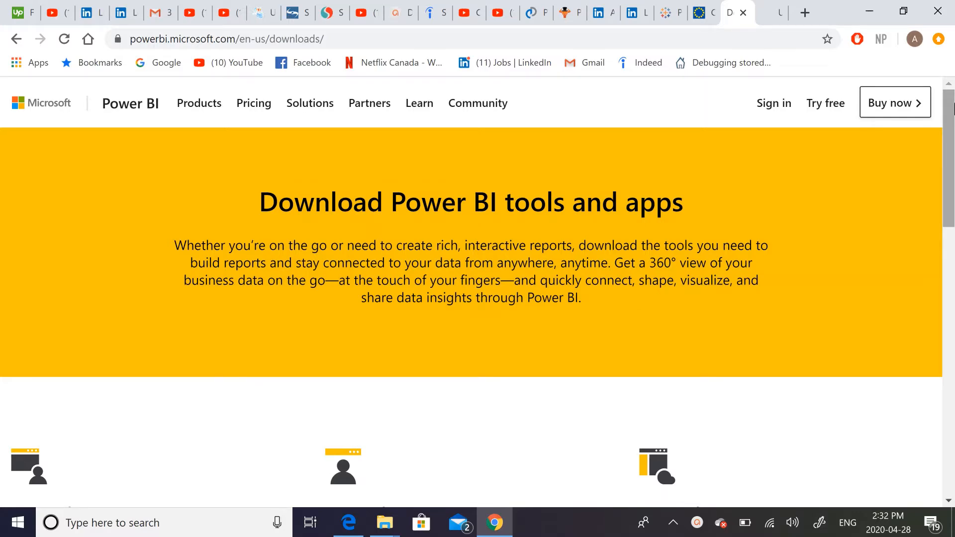
pyautogui.scroll(-5, 954, 108)
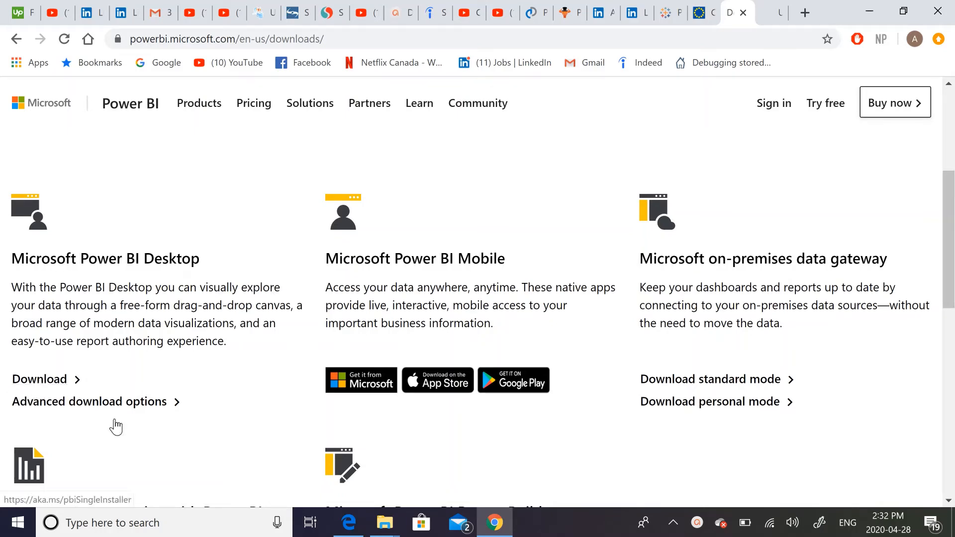
pyautogui.click(185, 516)
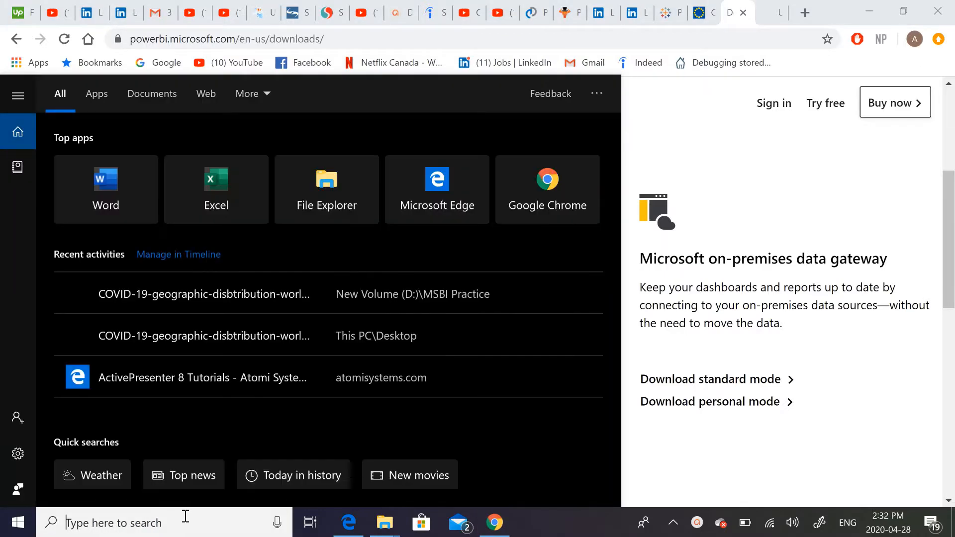
pyautogui.write('powe')
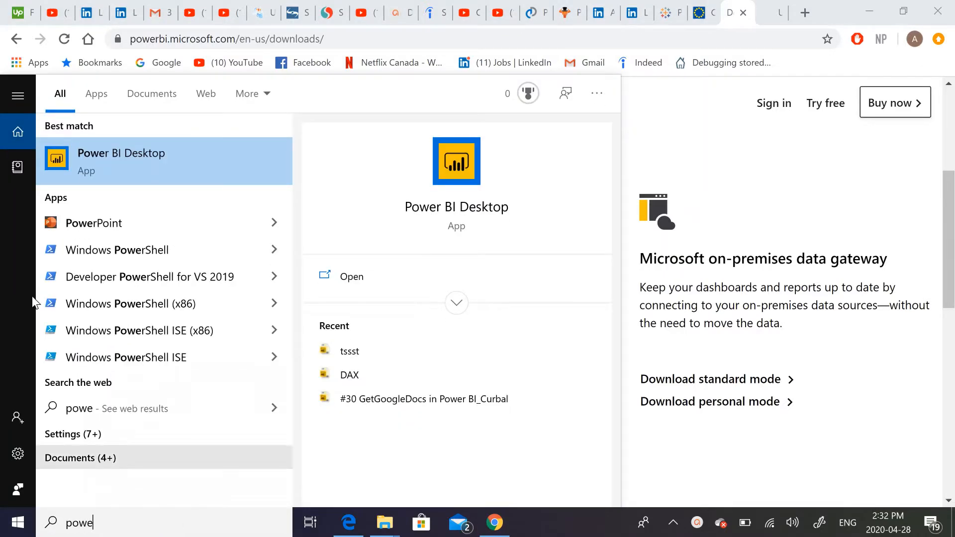
pyautogui.click(128, 165)
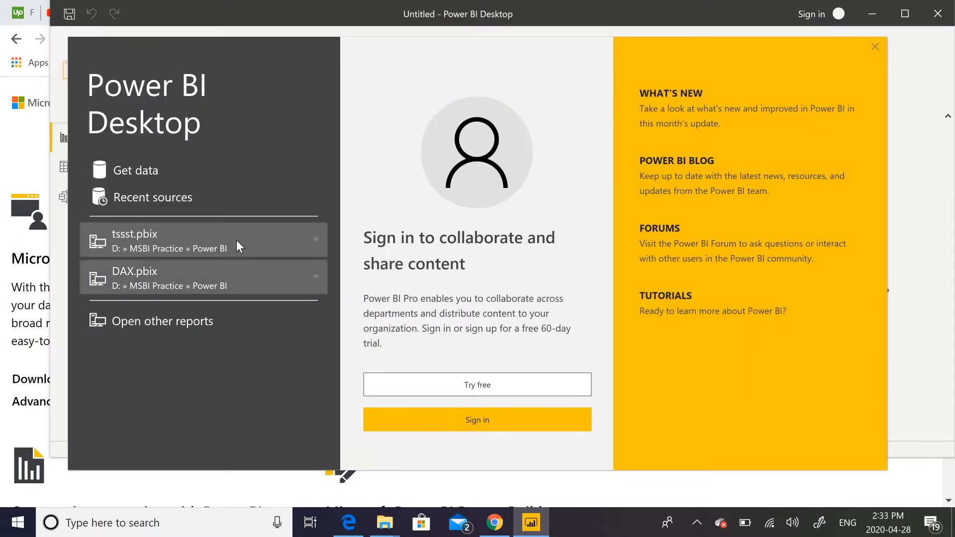
# Step: Open the COVID-19-geographic-disbtribution-worldwide workbook in Excel from the MSBI Practice folder on drive D
pyautogui.moveTo(383, 527)
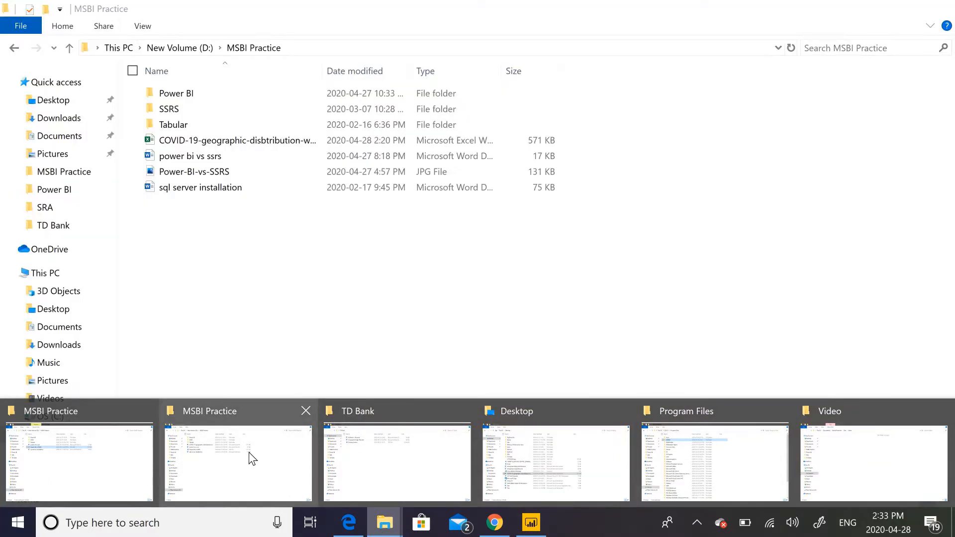
pyautogui.click(249, 452)
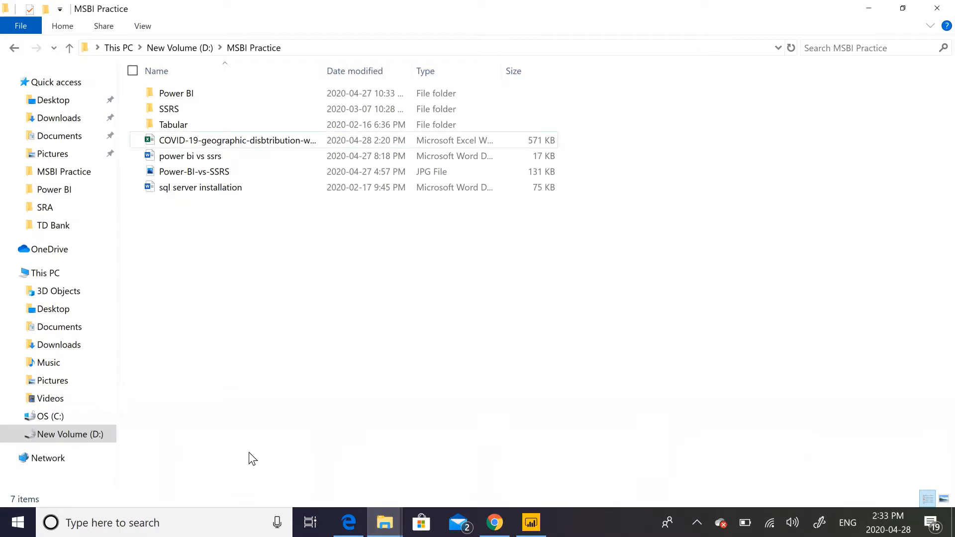
pyautogui.click(281, 141)
pyautogui.doubleClick(281, 141)
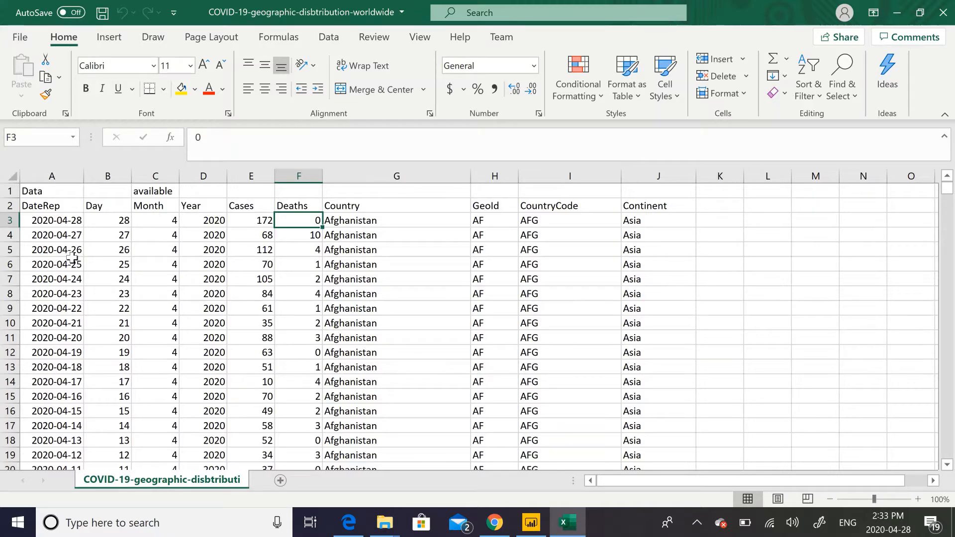
# Step: Switch to Power BI Desktop, view the free trial's sign-up page, and return to the start screen
pyautogui.click(531, 523)
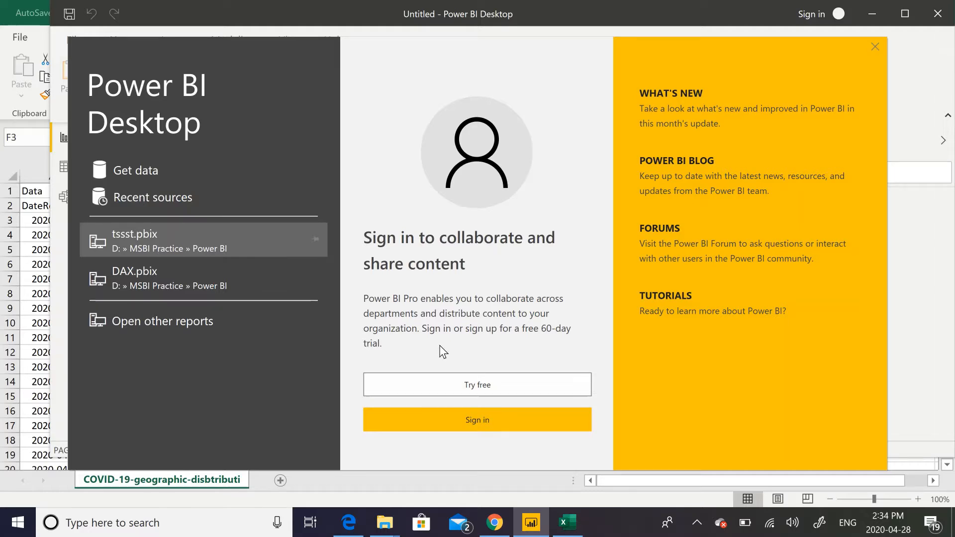
pyautogui.click(487, 379)
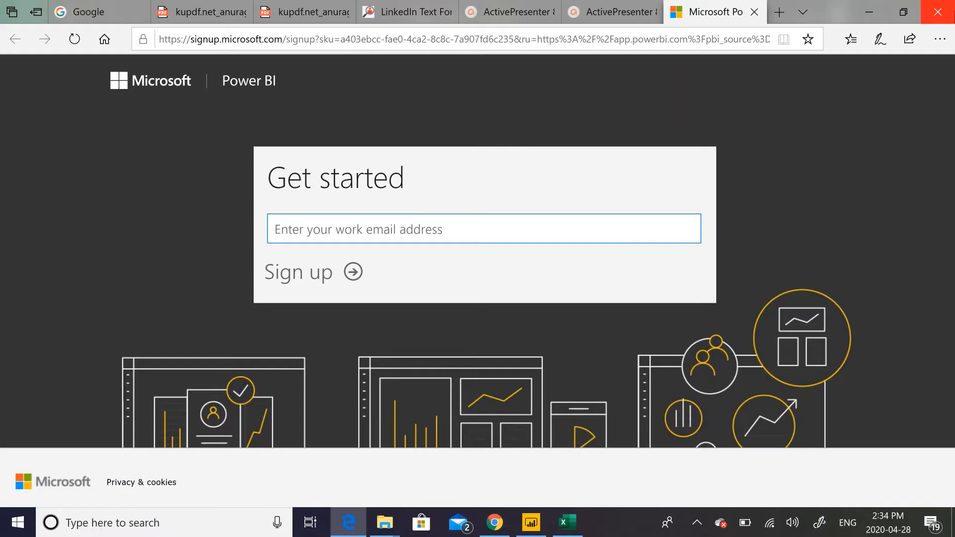
pyautogui.click(876, 9)
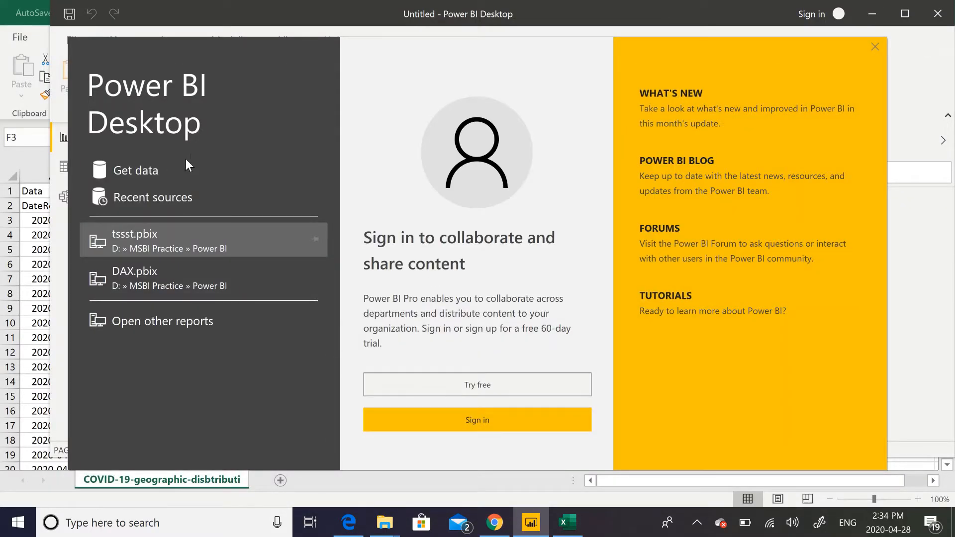
# Step: Open the full list of data sources, dismiss it to reach the blank report, and maximize the window
pyautogui.click(143, 170)
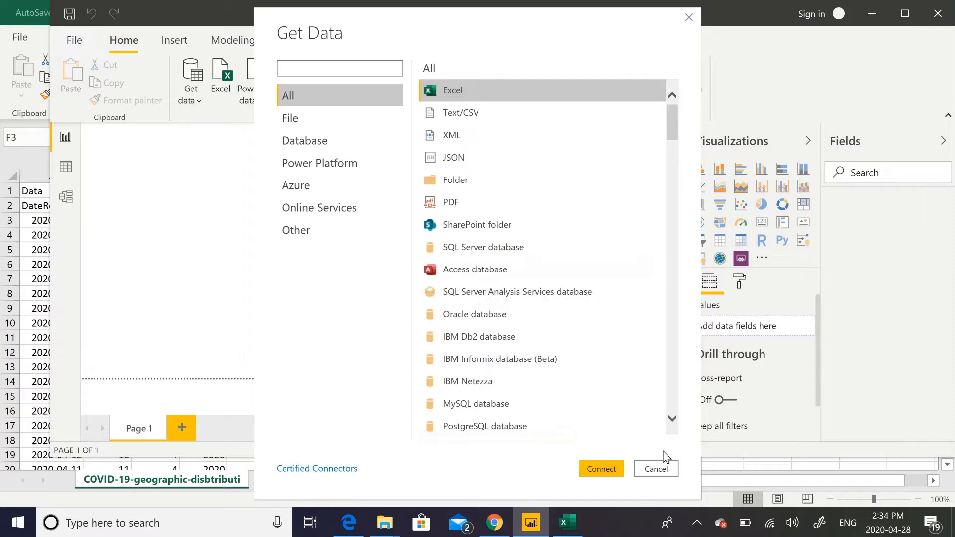
pyautogui.click(659, 467)
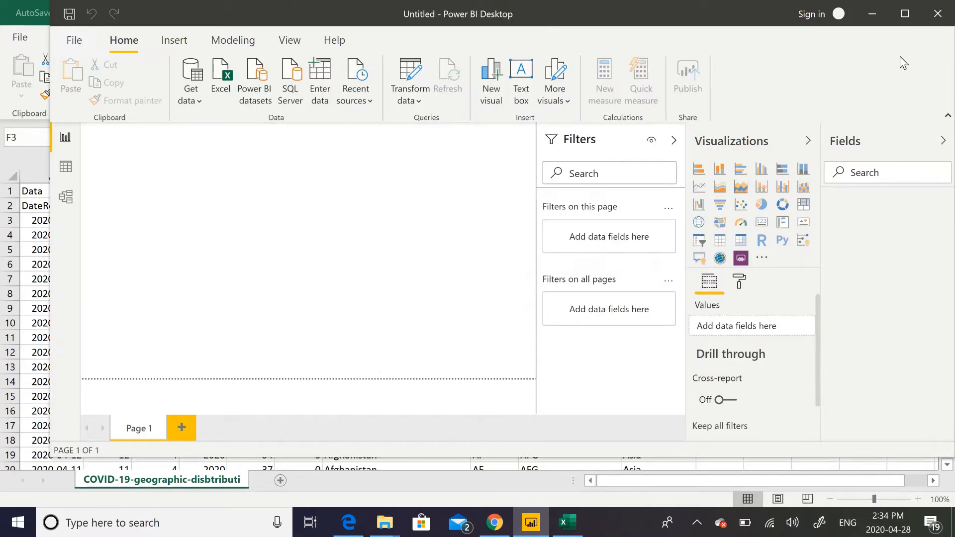
pyautogui.click(902, 14)
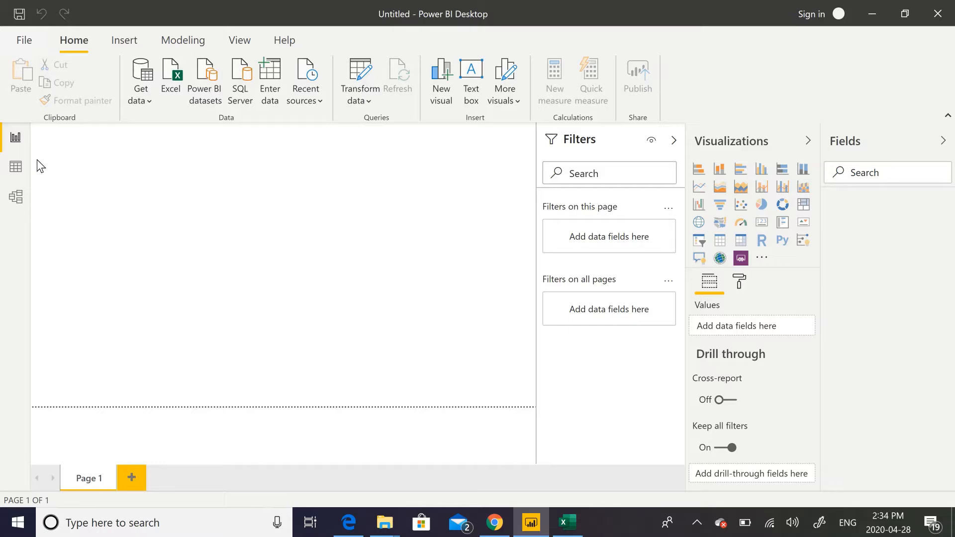
# Step: View the empty Data and Model views and return to the Report view
pyautogui.click(16, 169)
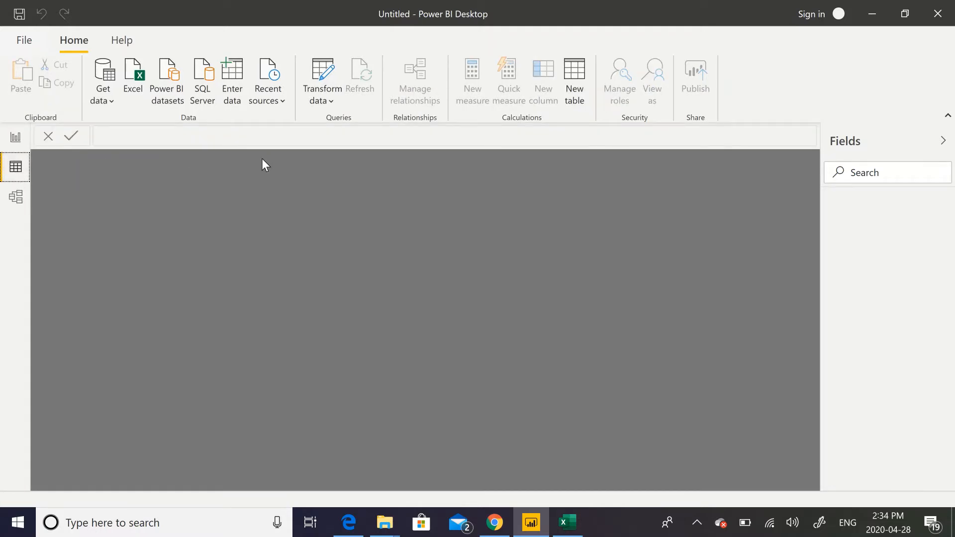
pyautogui.click(16, 197)
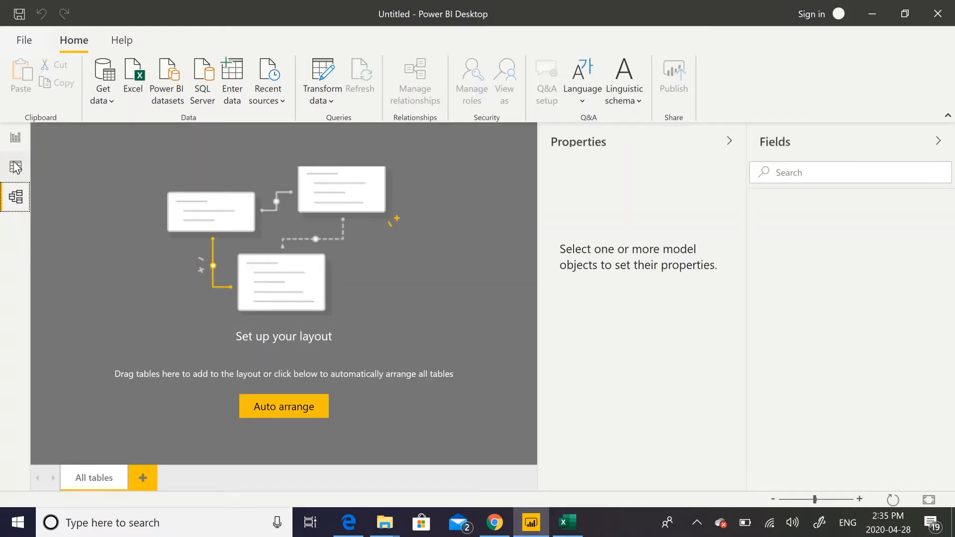
pyautogui.click(15, 139)
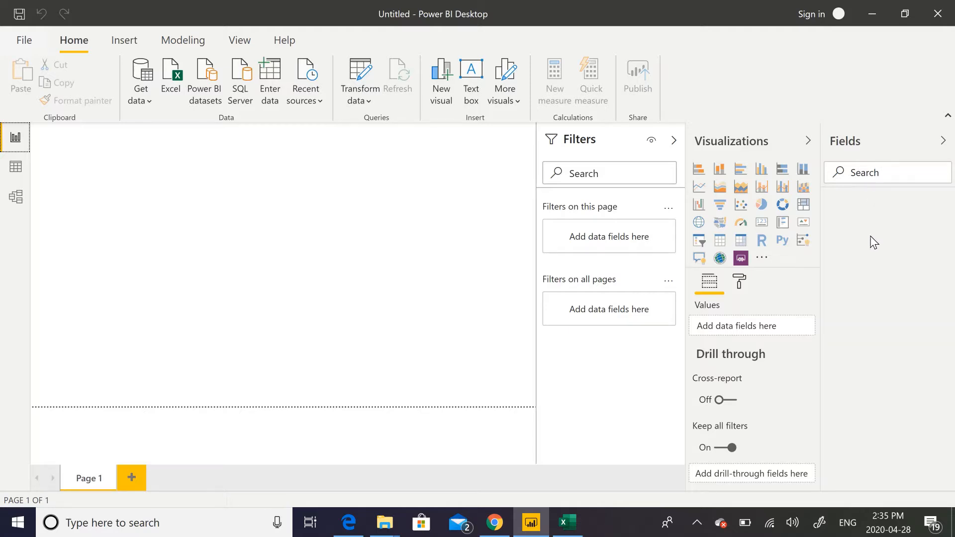
# Step: Import the COVID-19-geographic-disbtributi sheet from the worldwide Excel workbook in MSBI Practice and open it for transformation in Power Query Editor
pyautogui.click(150, 101)
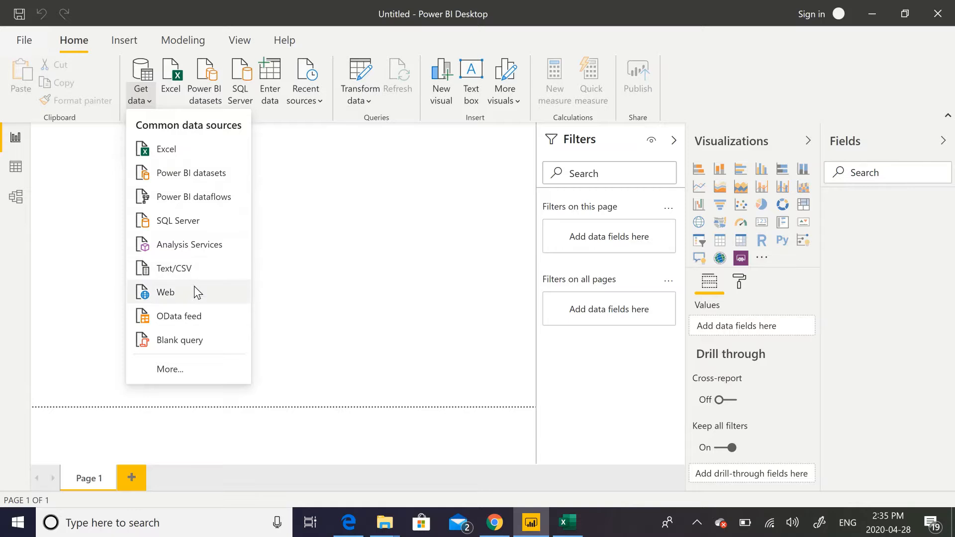
pyautogui.click(191, 158)
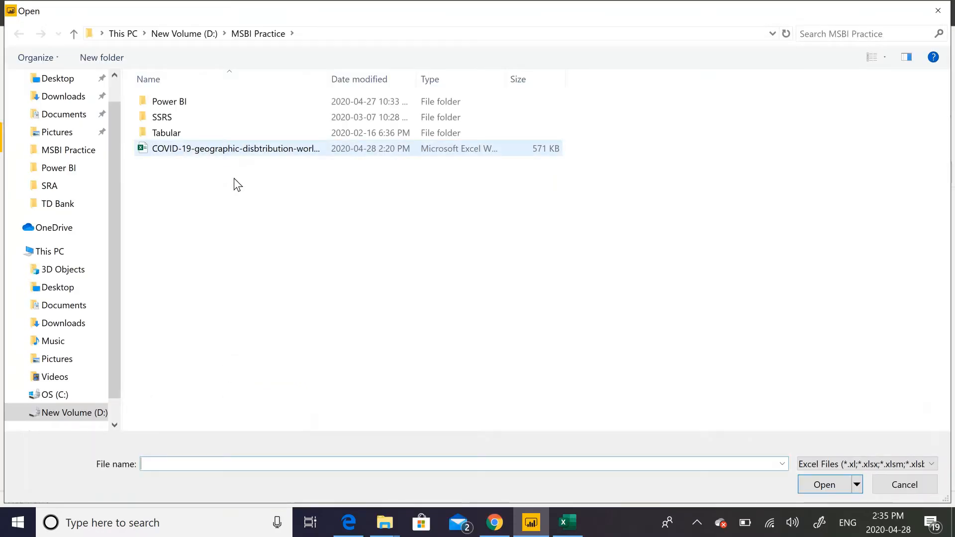
pyautogui.doubleClick(230, 152)
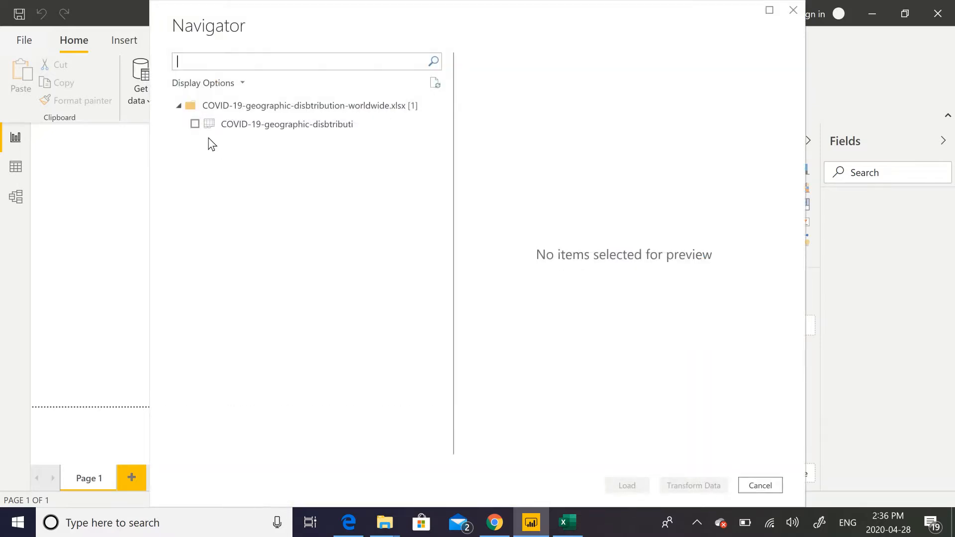
pyautogui.click(195, 124)
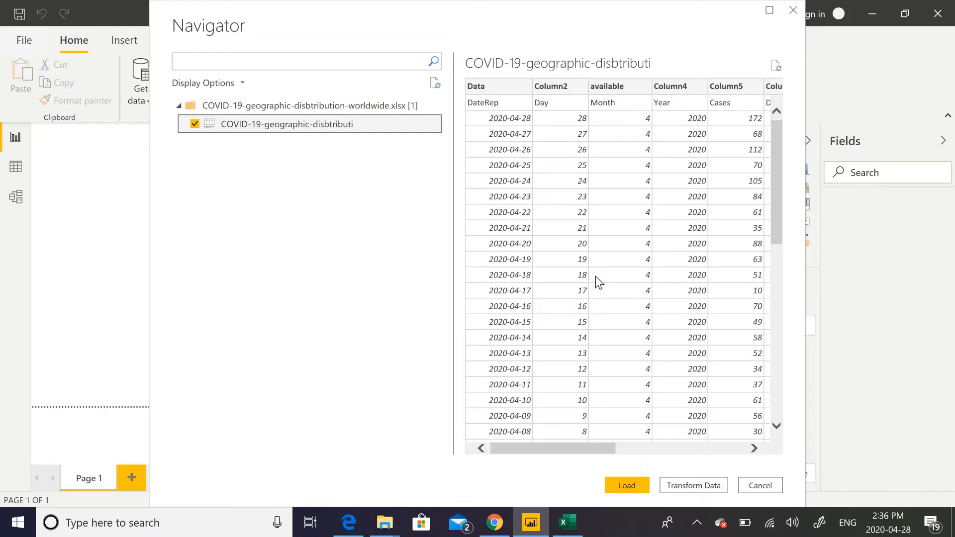
pyautogui.moveTo(541, 449); pyautogui.dragTo(532, 432)
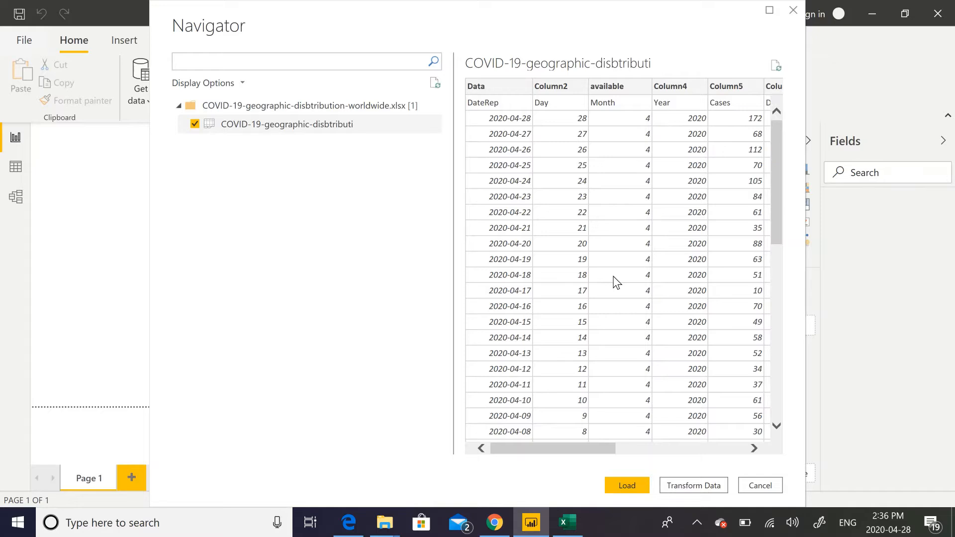
pyautogui.click(679, 484)
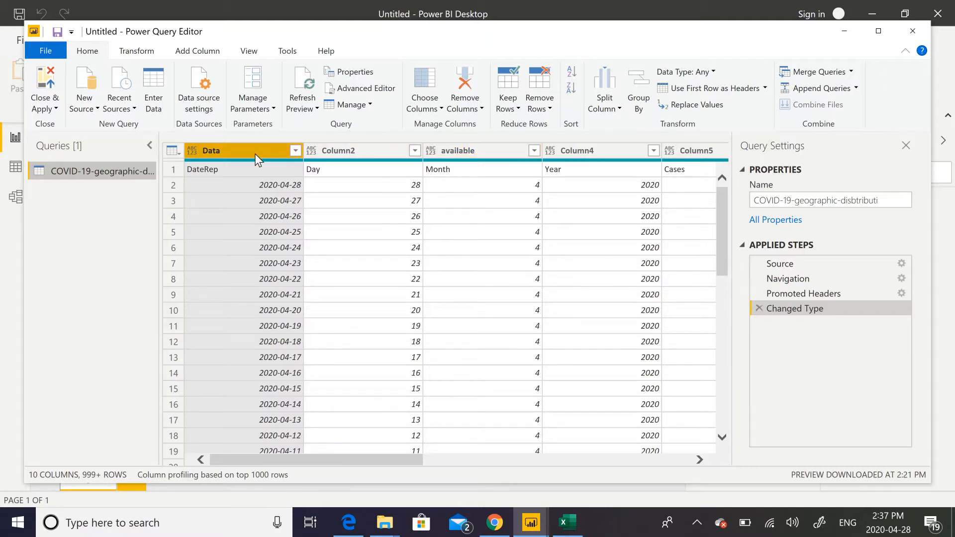
# Step: Promote the first row, starting with DateRep, to column headers in the COVID-19 query
pyautogui.click(211, 174)
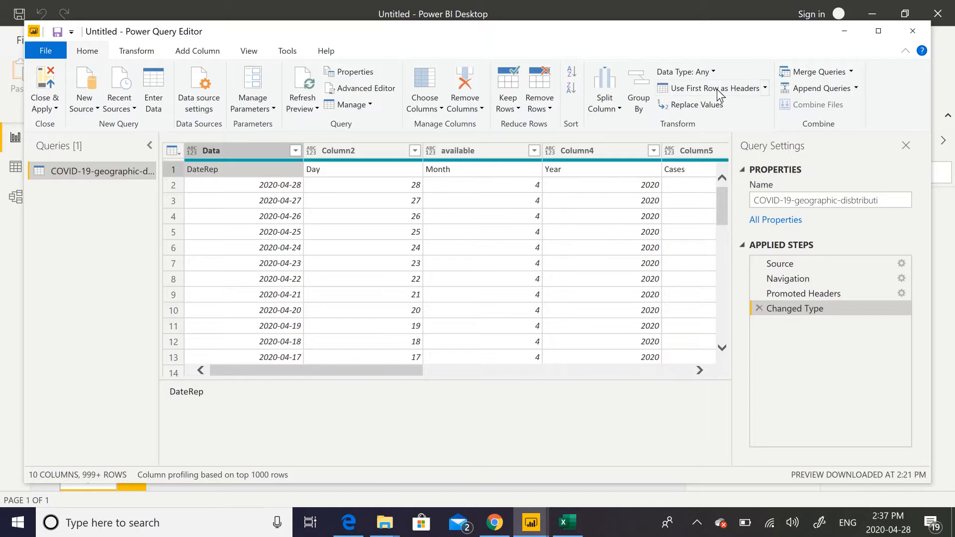
pyautogui.click(766, 89)
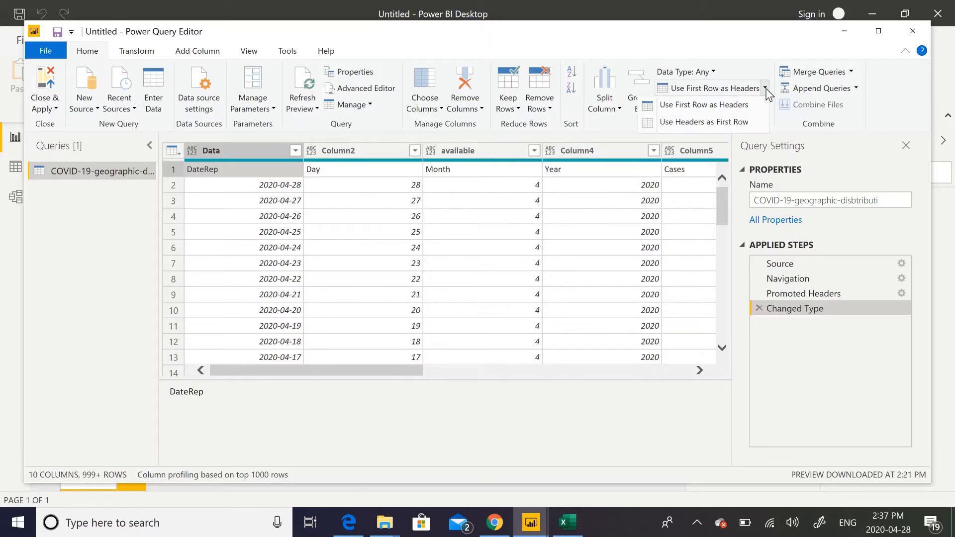
pyautogui.click(743, 105)
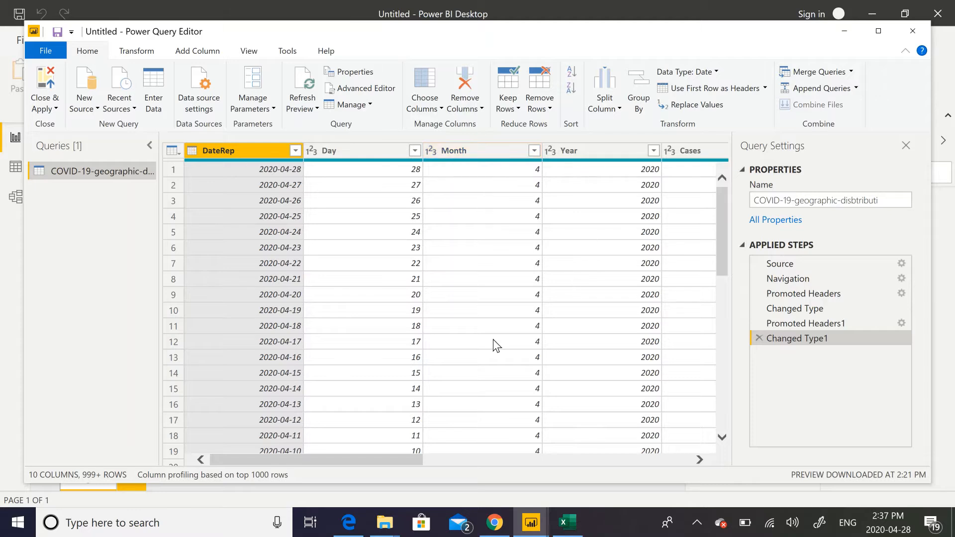
# Step: Remove the GeoId column from the COVID-19 query
pyautogui.moveTo(396, 458); pyautogui.dragTo(597, 458)
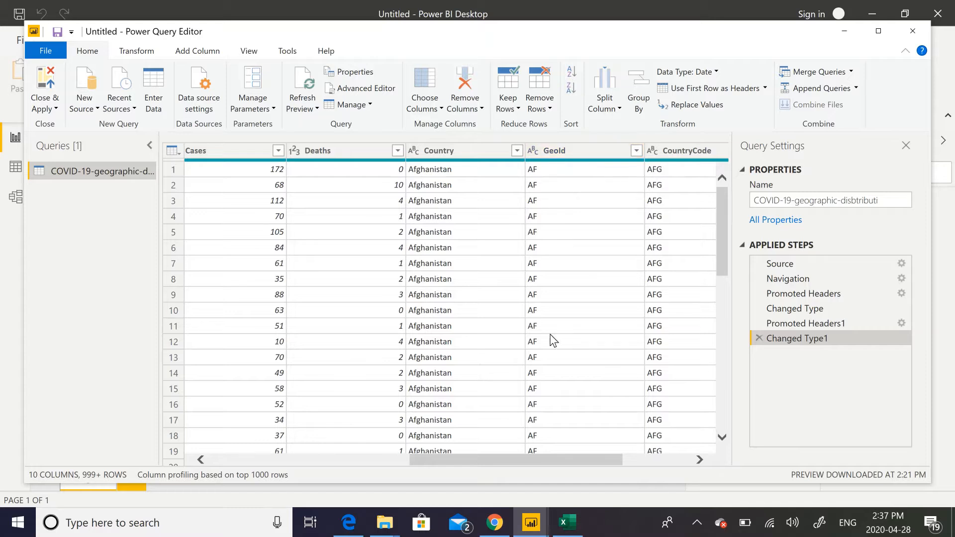
pyautogui.moveTo(517, 459); pyautogui.dragTo(542, 460)
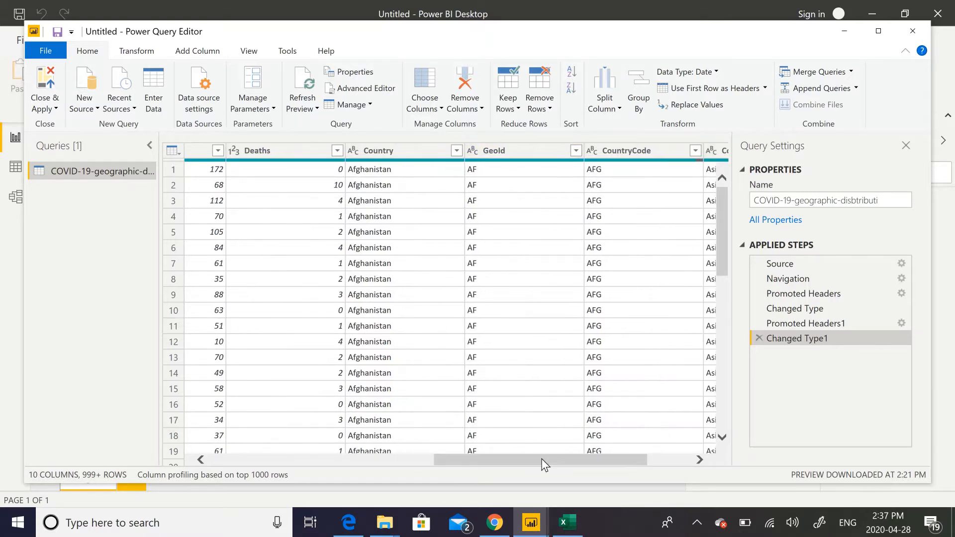
pyautogui.click(530, 152)
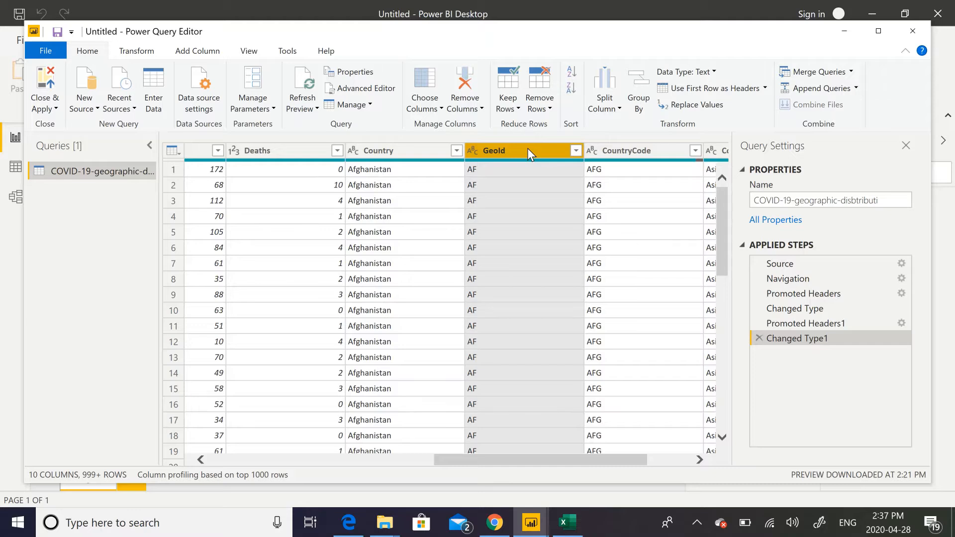
pyautogui.rightClick(528, 153)
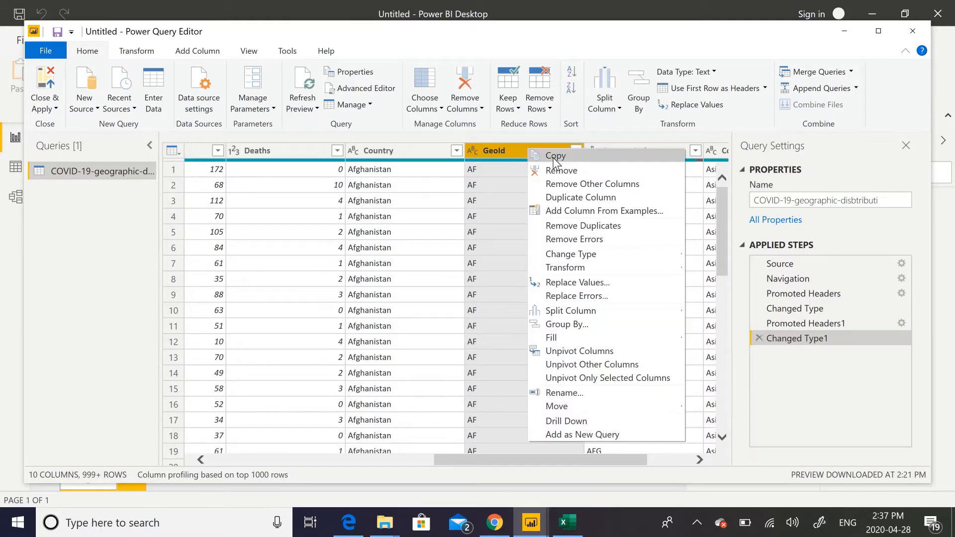
pyautogui.click(561, 170)
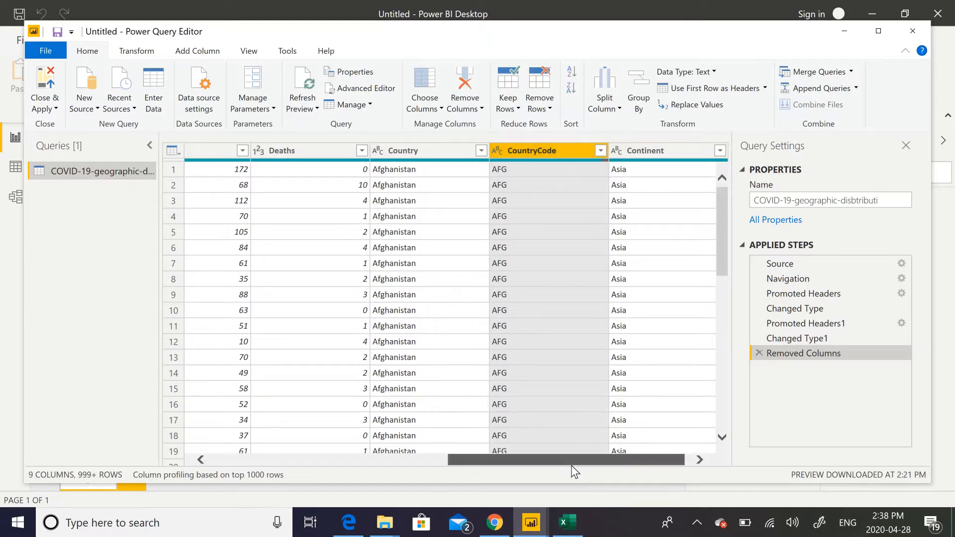
# Step: Change the data type of the Year column to Text
pyautogui.moveTo(571, 461); pyautogui.dragTo(443, 454)
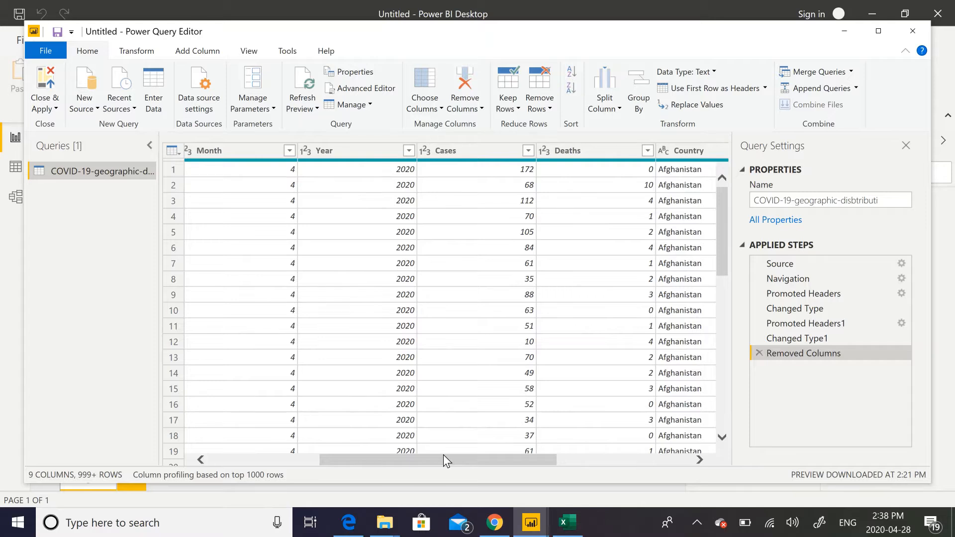
pyautogui.click(357, 150)
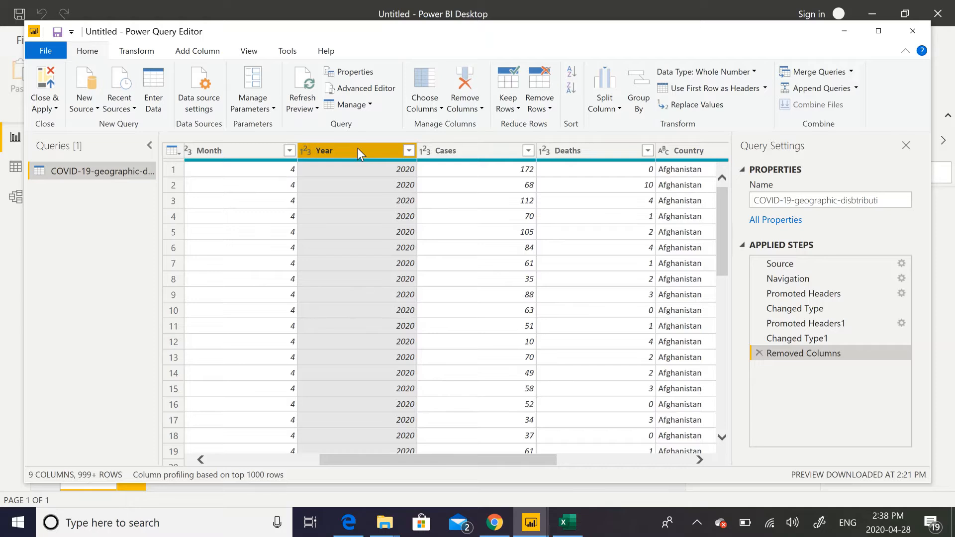
pyautogui.click(753, 75)
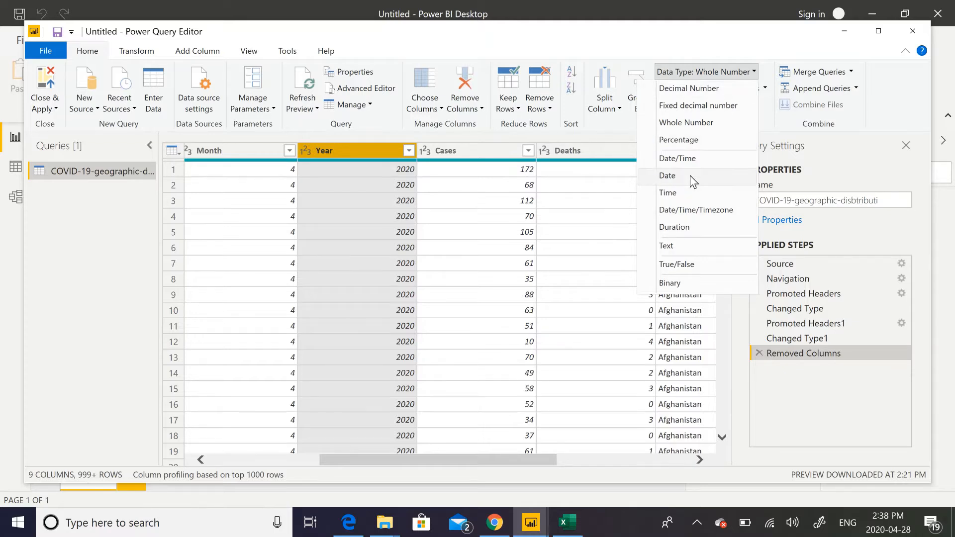
pyautogui.click(685, 247)
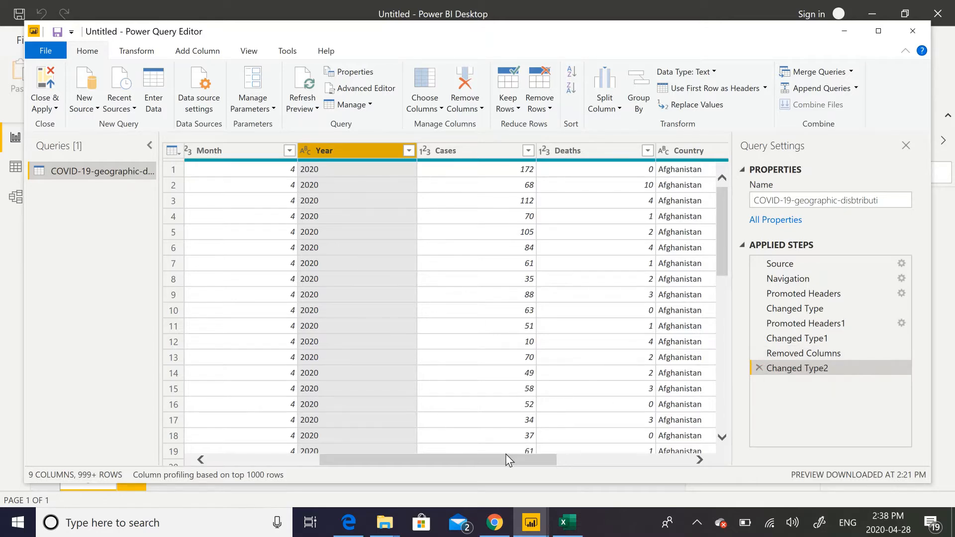
# Step: Load the full value list of the Country column's filter and select only Afghanistan and India
pyautogui.moveTo(504, 458); pyautogui.dragTo(312, 446)
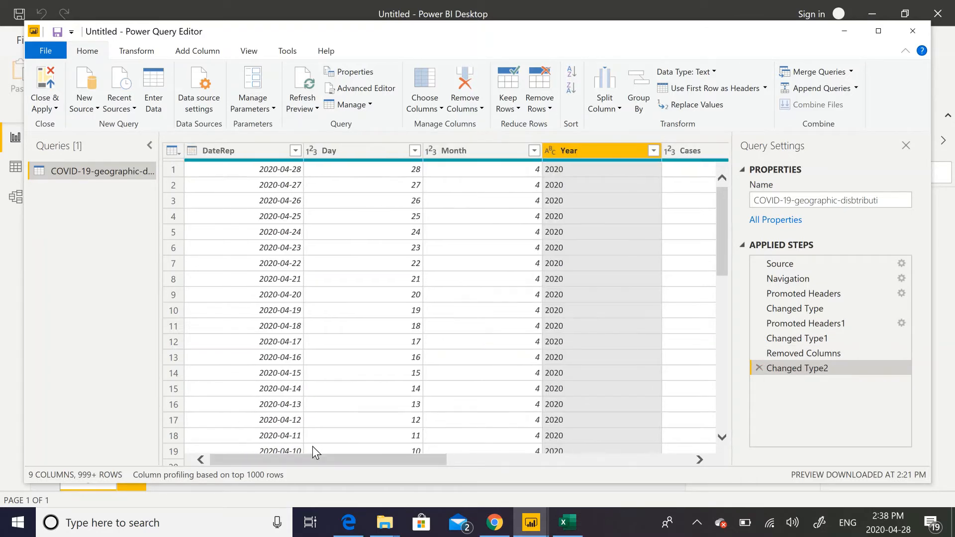
pyautogui.moveTo(403, 458); pyautogui.dragTo(596, 447)
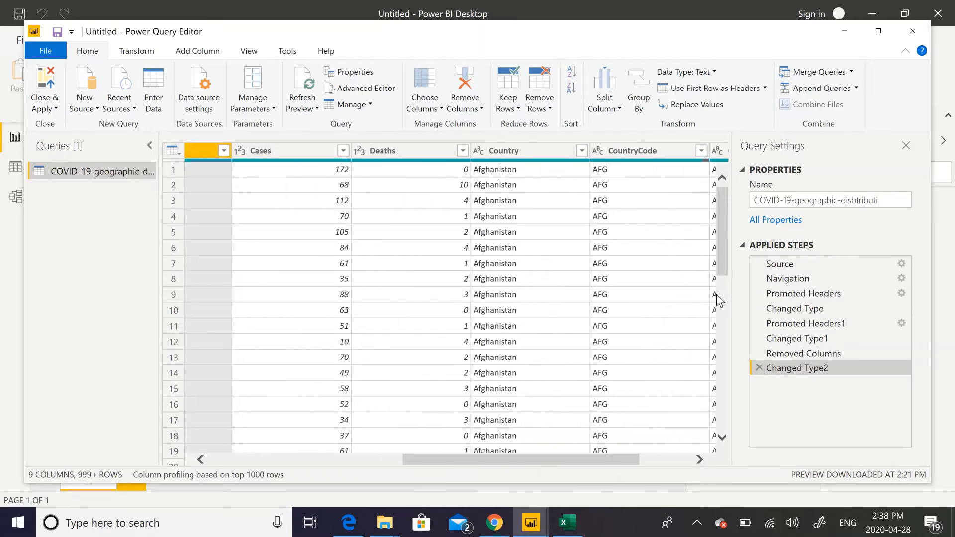
pyautogui.moveTo(719, 257); pyautogui.dragTo(724, 231)
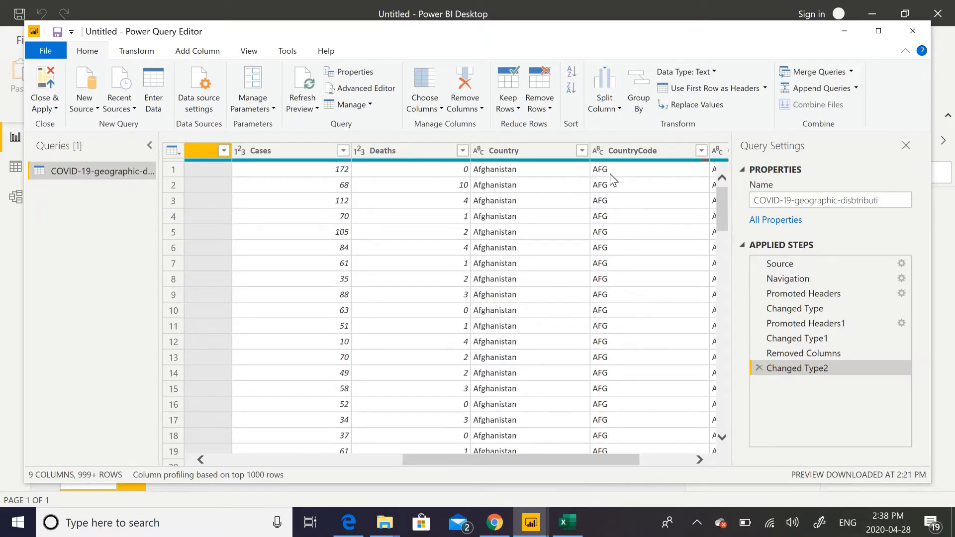
pyautogui.click(583, 150)
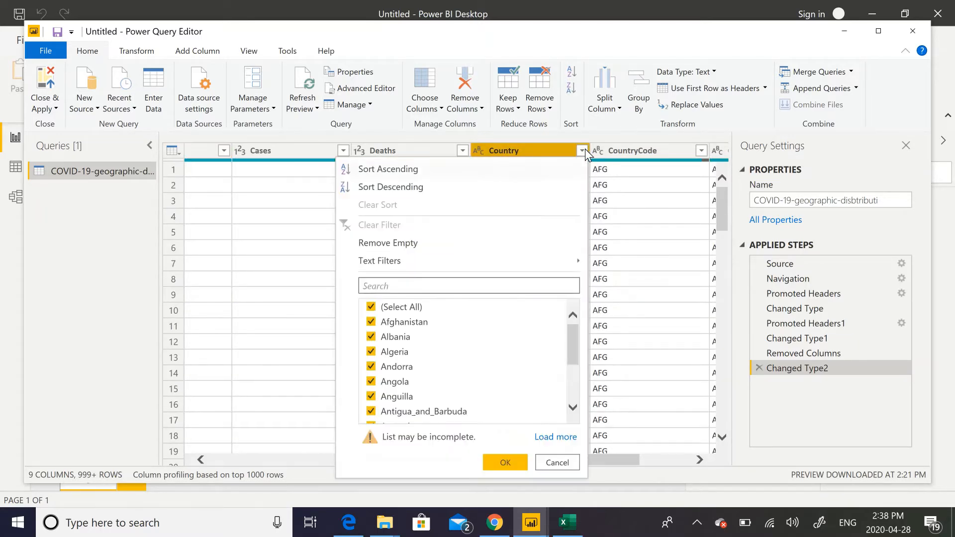
pyautogui.click(557, 437)
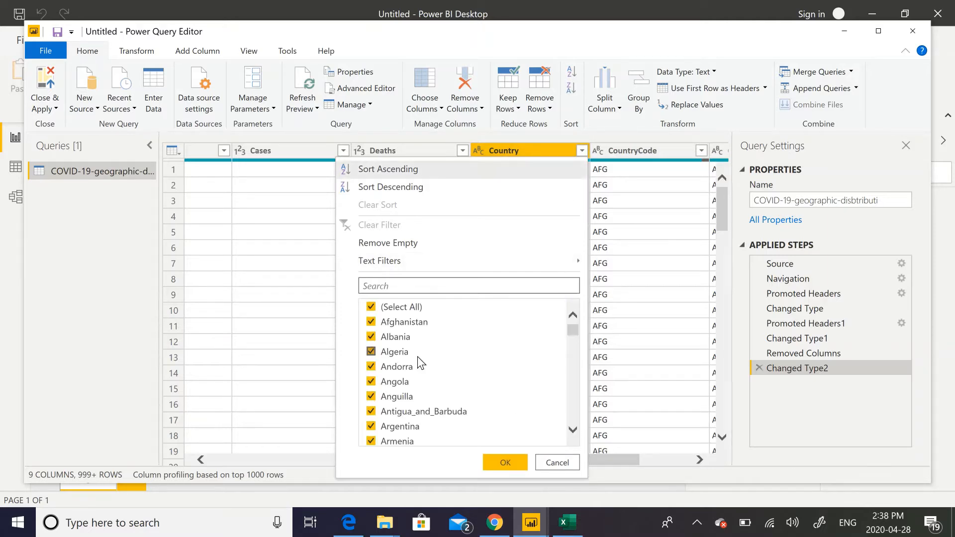
pyautogui.click(372, 322)
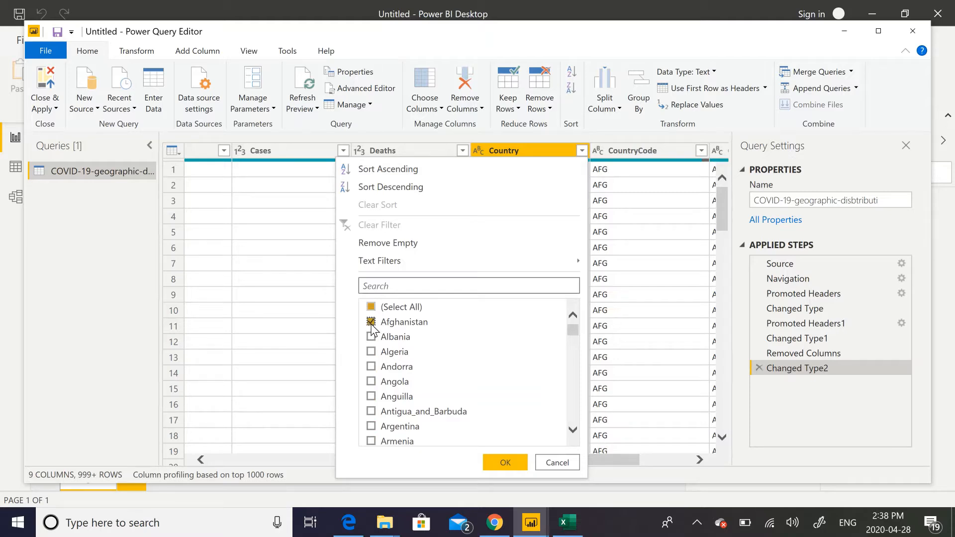
pyautogui.click(415, 286)
pyautogui.write('india')
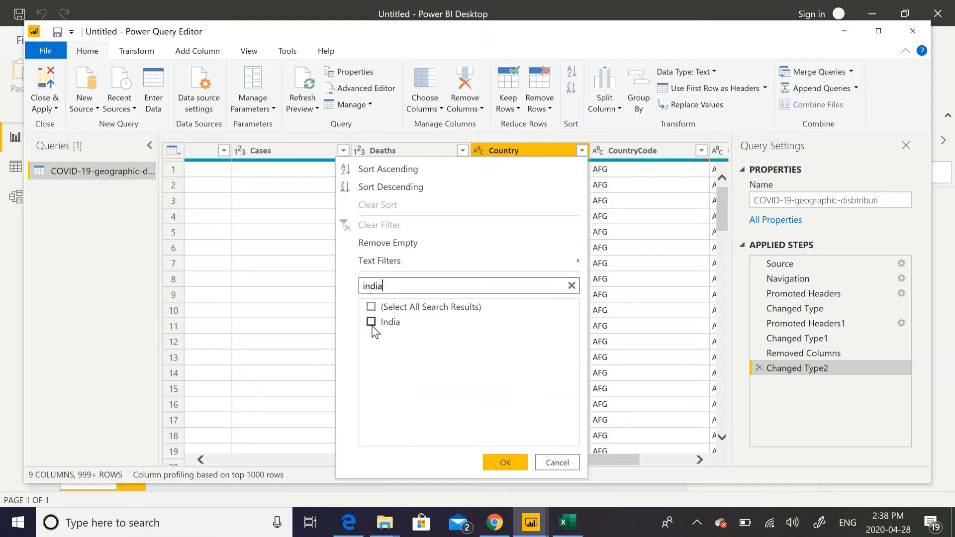
pyautogui.click(372, 324)
# Step: Find China and United_States_of_America in the Country filter and include both in the selection
pyautogui.moveTo(410, 284); pyautogui.dragTo(292, 280)
pyautogui.write('China')
pyautogui.click(371, 322)
pyautogui.moveTo(405, 284); pyautogui.dragTo(247, 282)
pyautogui.write('United')
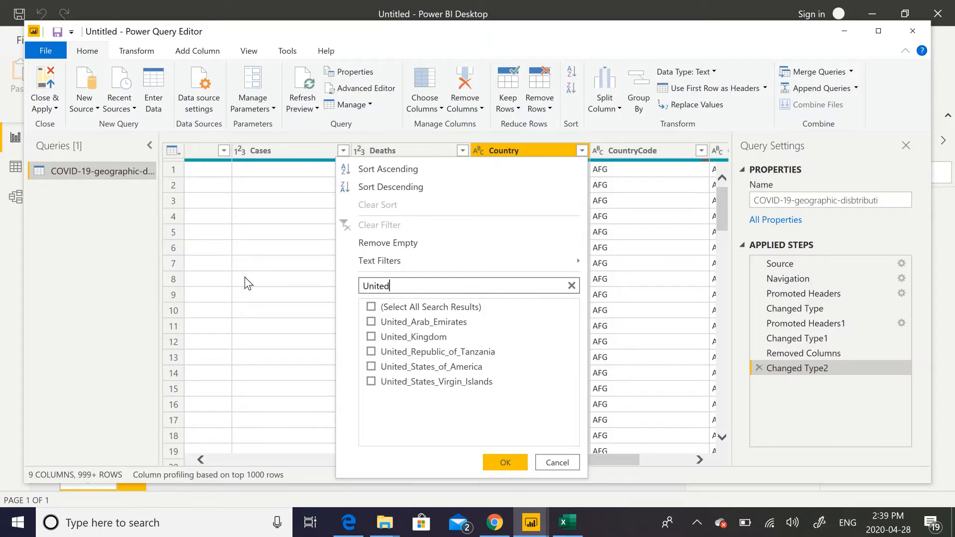
pyautogui.click(371, 367)
# Step: Find Canada and Italy in the Country filter and include both in the selection
pyautogui.doubleClick(410, 286)
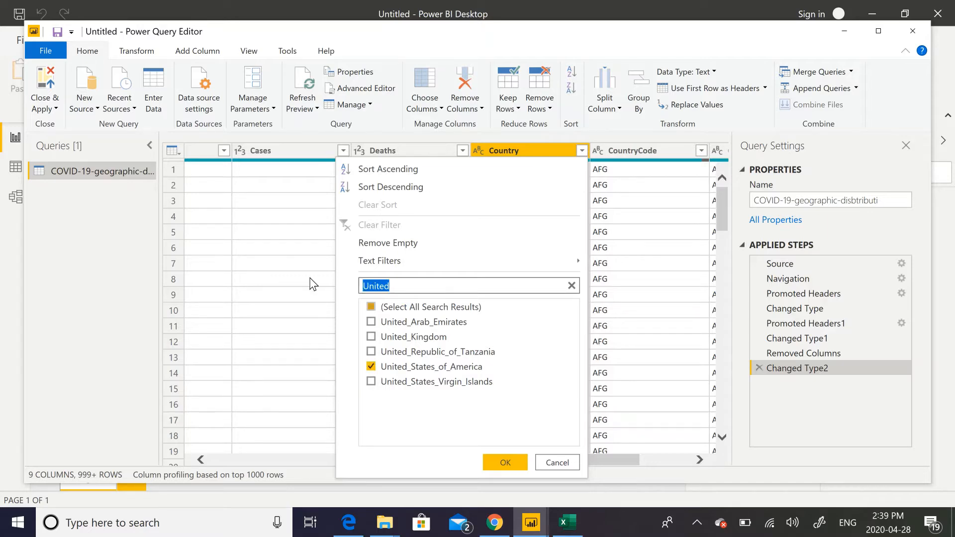
pyautogui.write('Canada')
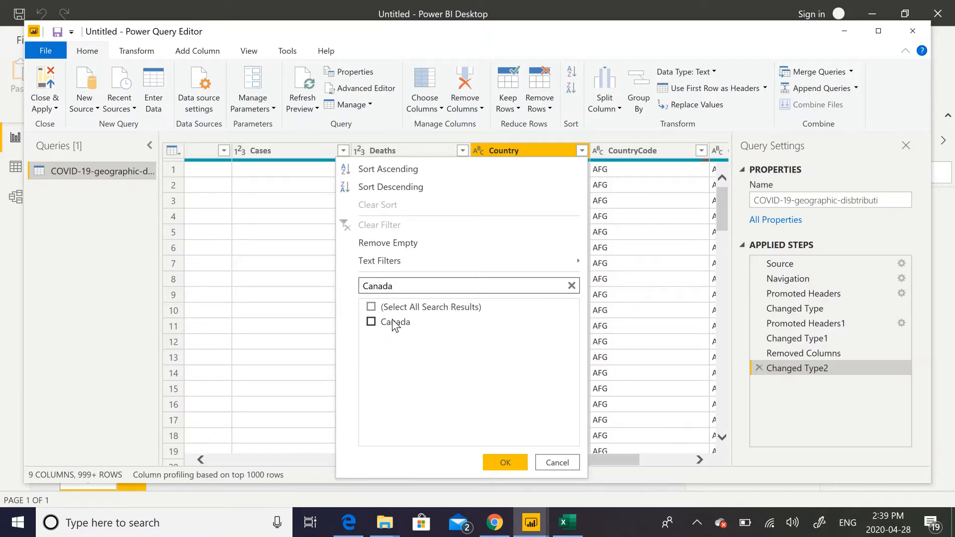
pyautogui.click(371, 321)
pyautogui.doubleClick(416, 282)
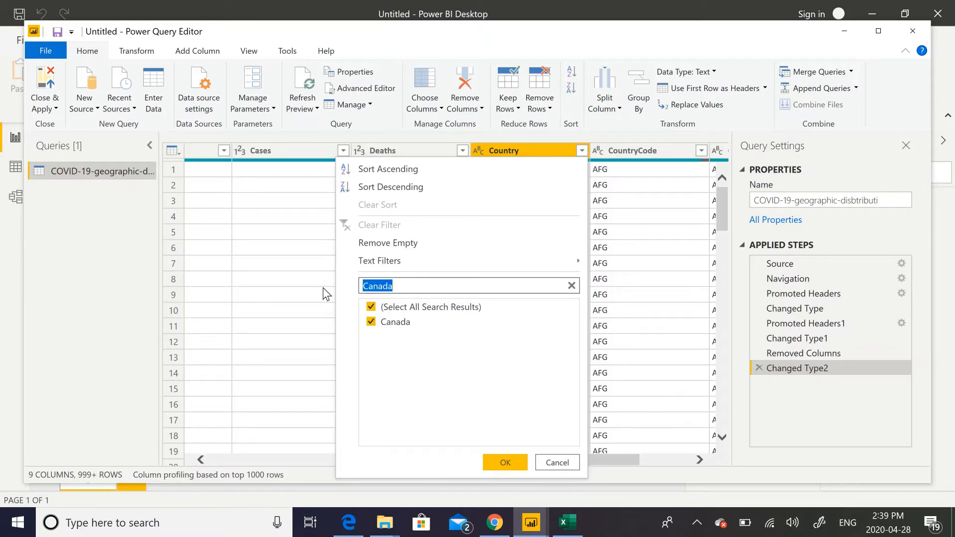
pyautogui.write('Italy')
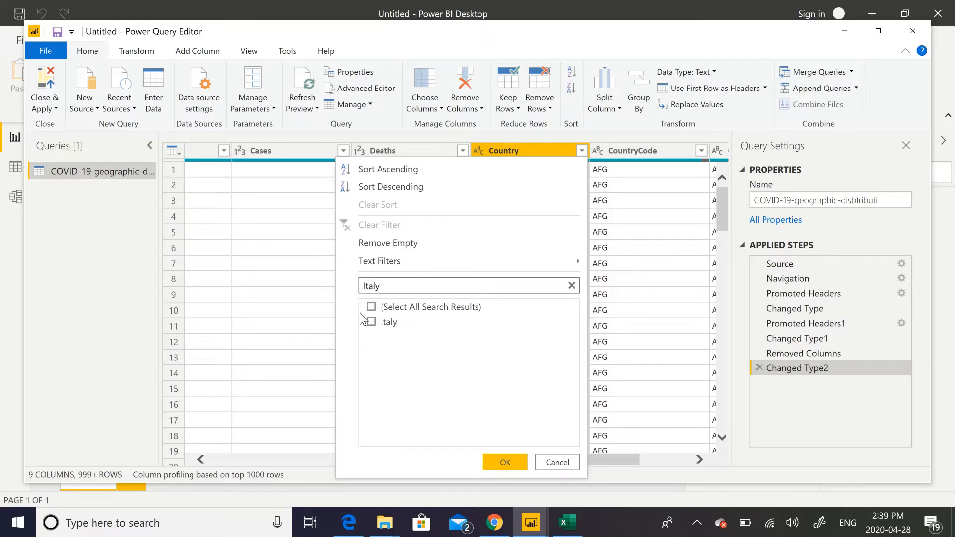
pyautogui.click(371, 321)
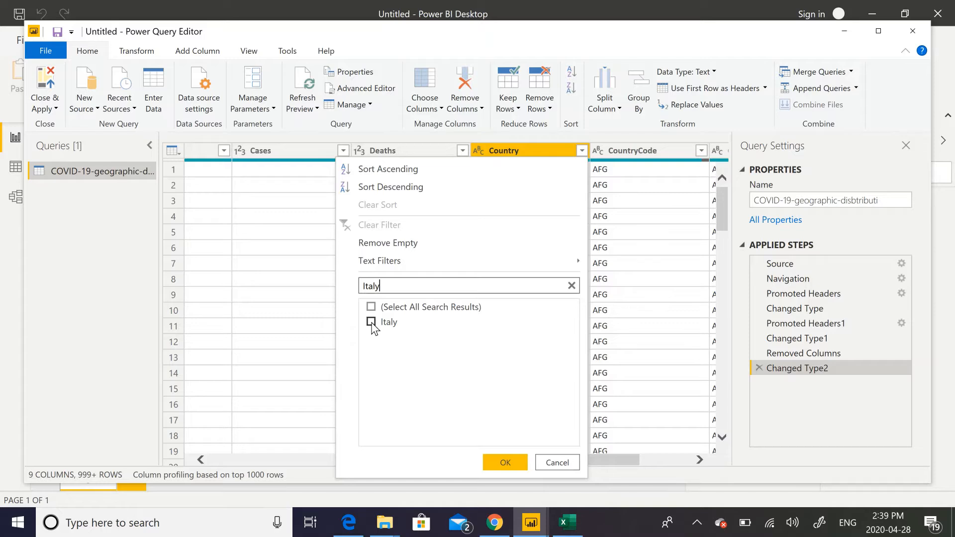
# Step: Include Spain and Australia in the Country filter selection and apply the filter to the query
pyautogui.doubleClick(390, 291)
pyautogui.write('Spai')
pyautogui.click(371, 321)
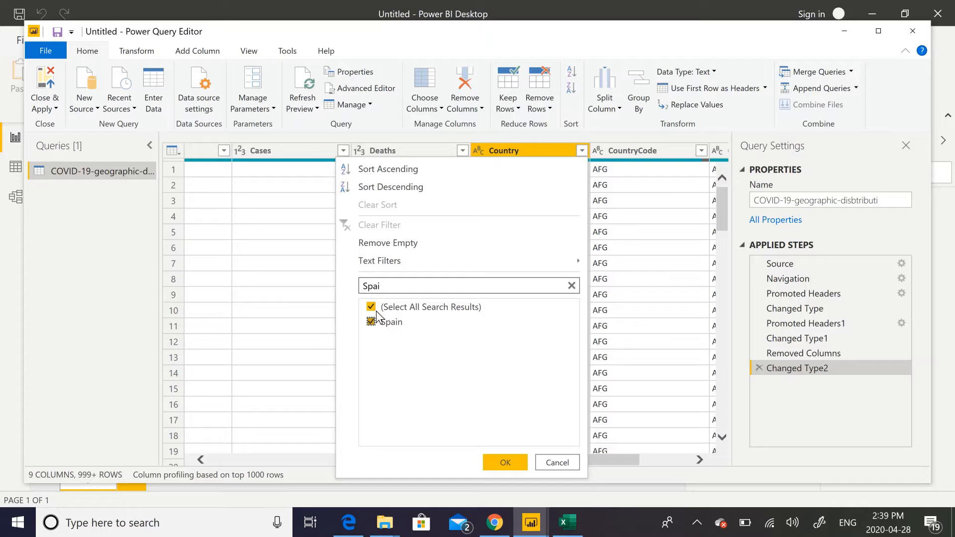
pyautogui.doubleClick(400, 286)
pyautogui.write('Austr')
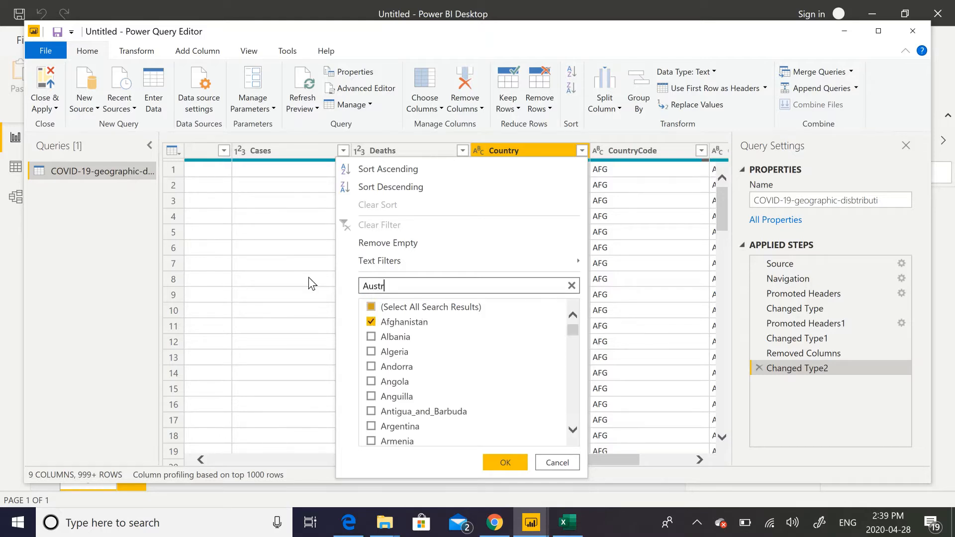
pyautogui.click(371, 322)
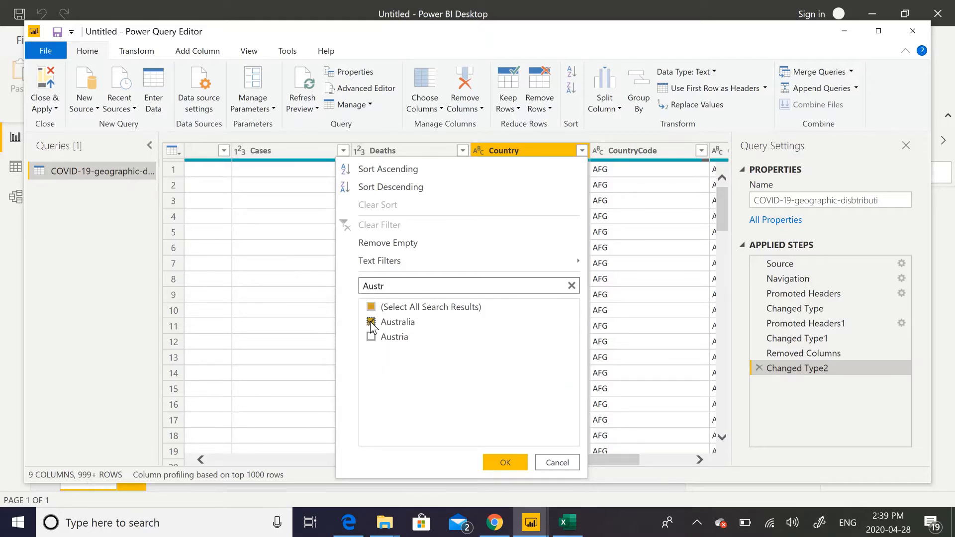
pyautogui.click(500, 459)
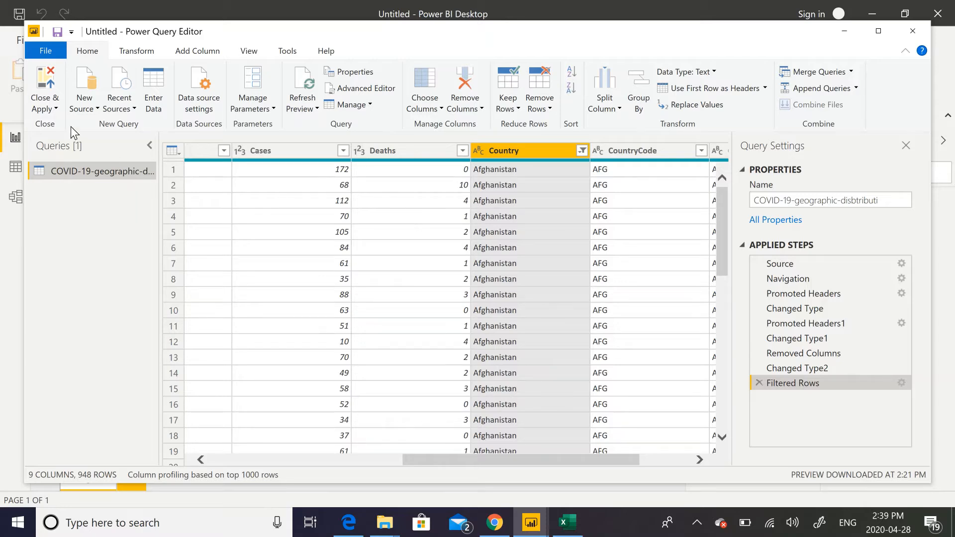
# Step: Apply the query changes and close Power Query Editor to load the data into the report
pyautogui.click(52, 109)
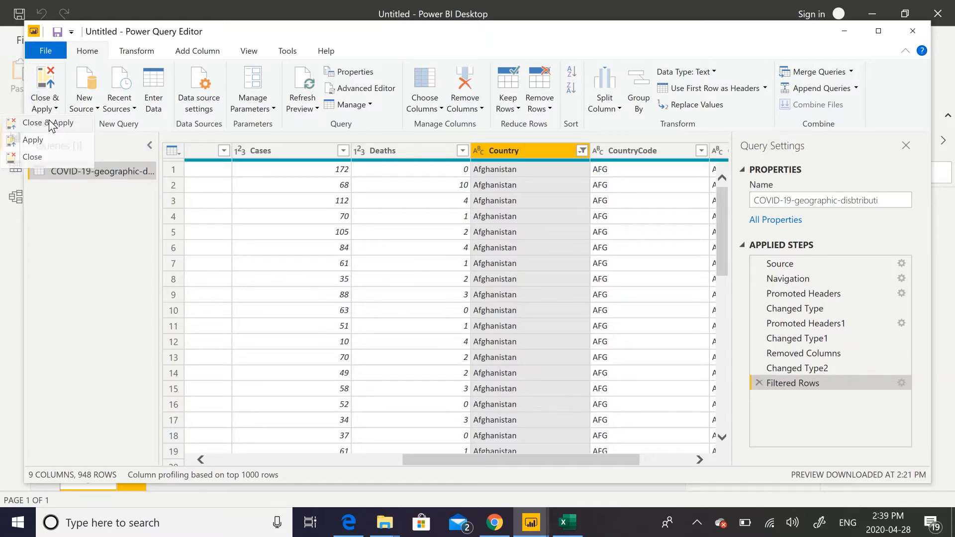
pyautogui.click(52, 123)
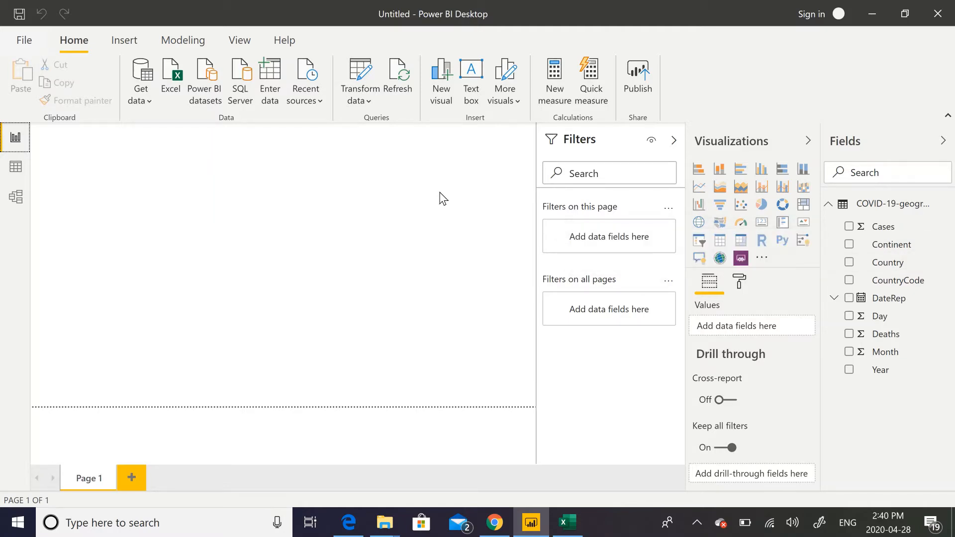
# Step: Add the Country field to the blank report page as a map visual and enlarge it
pyautogui.click(129, 182)
pyautogui.click(851, 263)
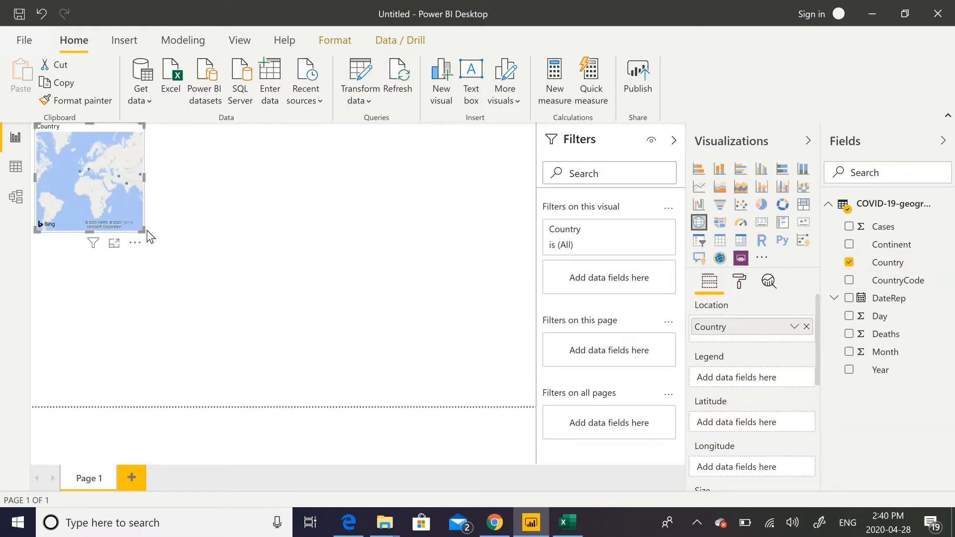
pyautogui.moveTo(143, 230); pyautogui.dragTo(306, 267)
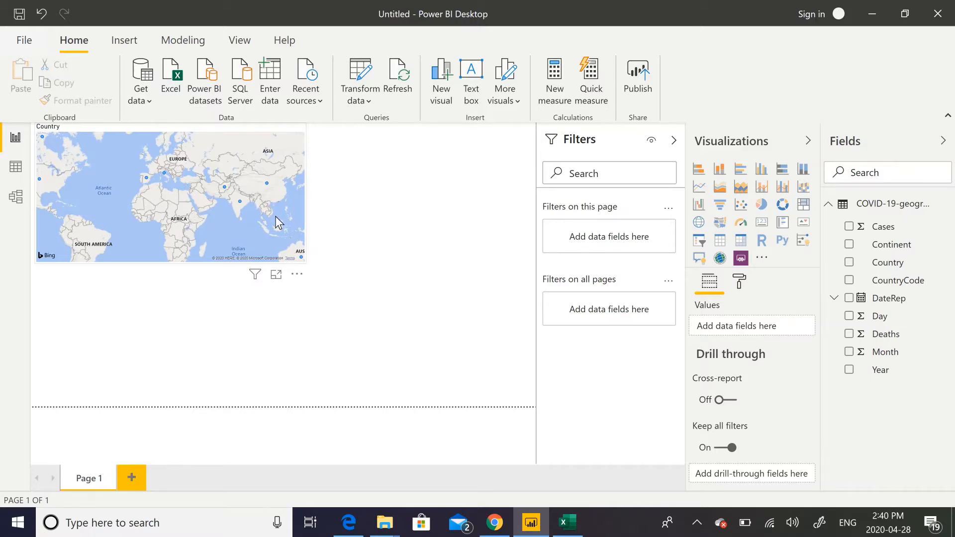
# Step: Convert the country map to a table visual and add the Cases field to it
pyautogui.click(719, 242)
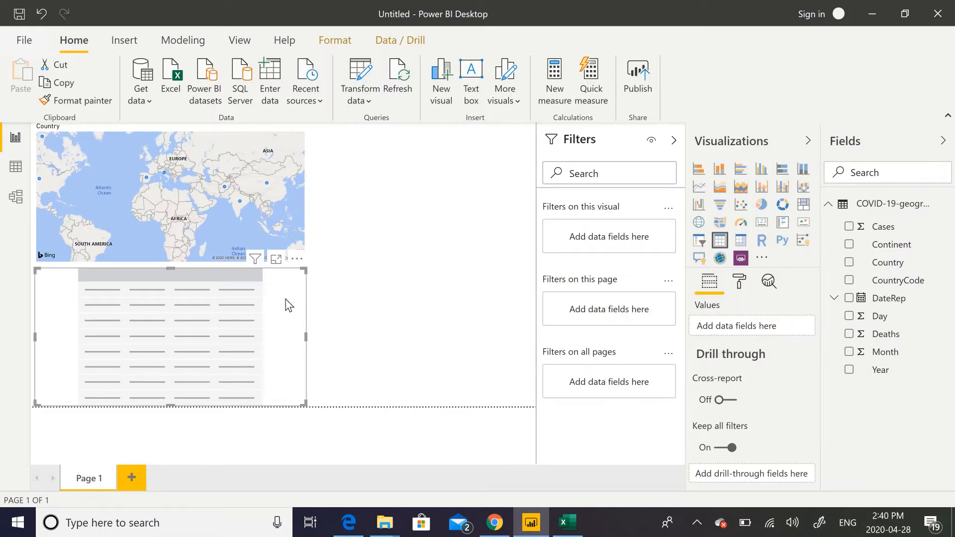
pyautogui.press('Delete')
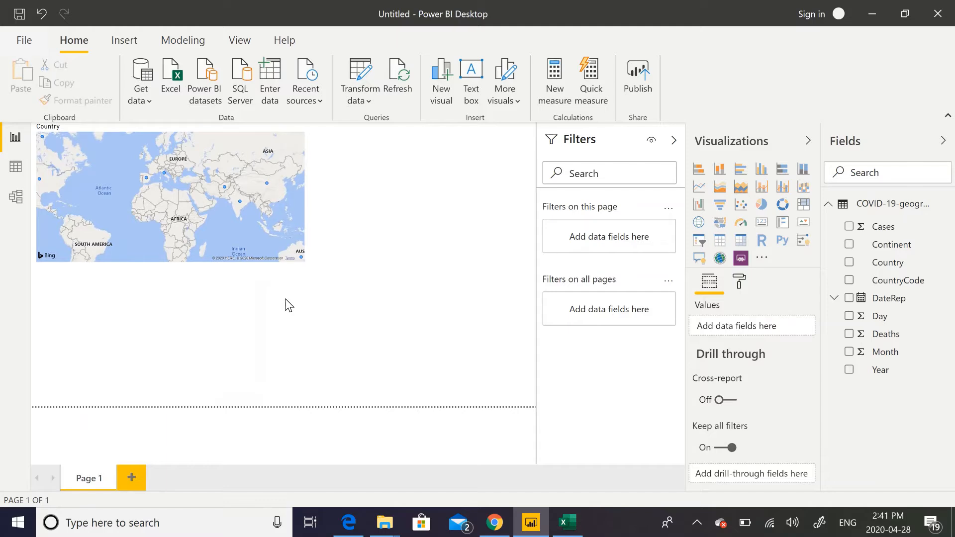
pyautogui.click(228, 237)
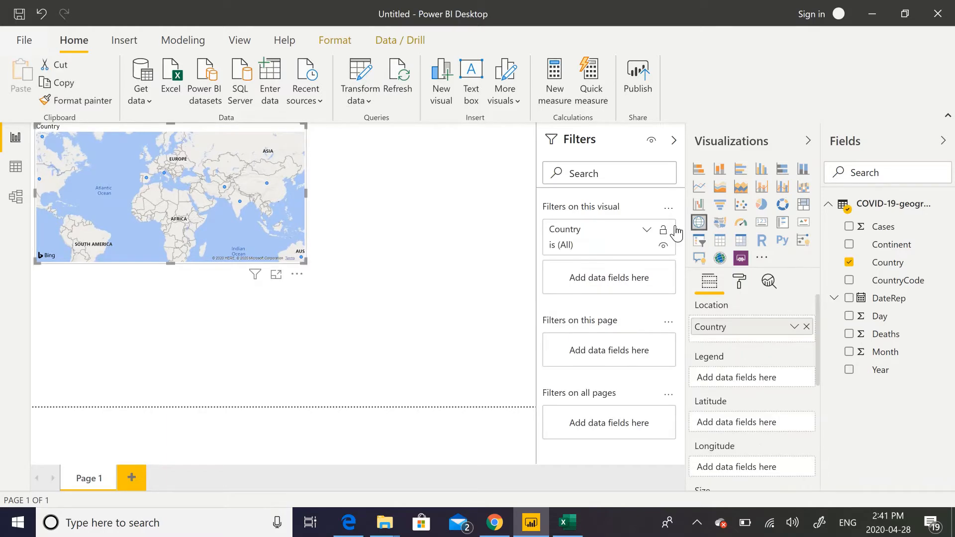
pyautogui.click(720, 243)
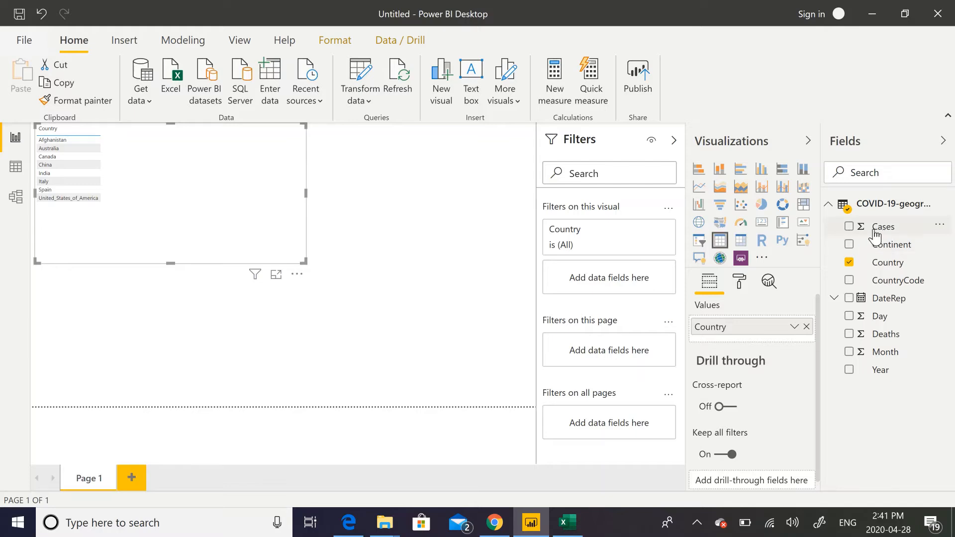
pyautogui.moveTo(876, 228); pyautogui.dragTo(133, 149)
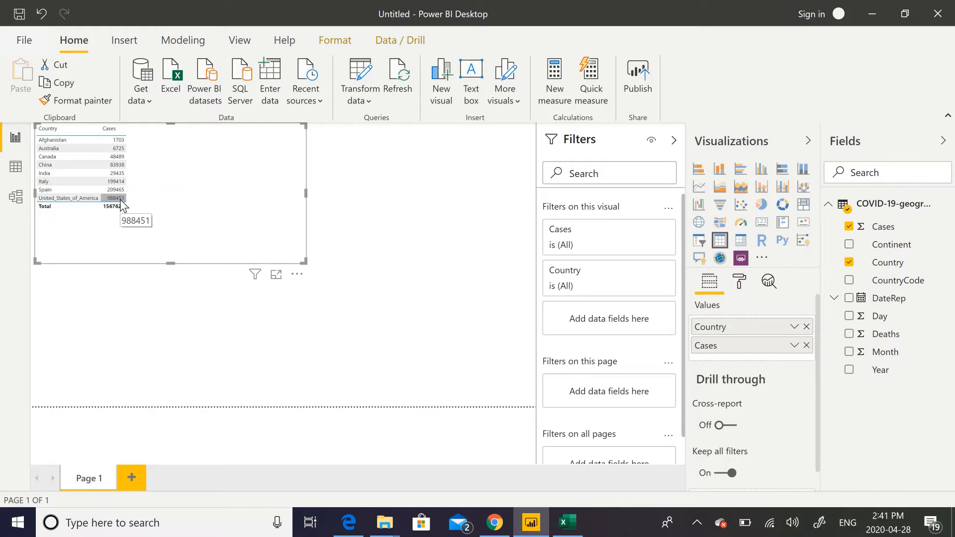
# Step: Convert the Country and Cases table to a stacked column chart and resize it to leave room beneath it
pyautogui.click(719, 177)
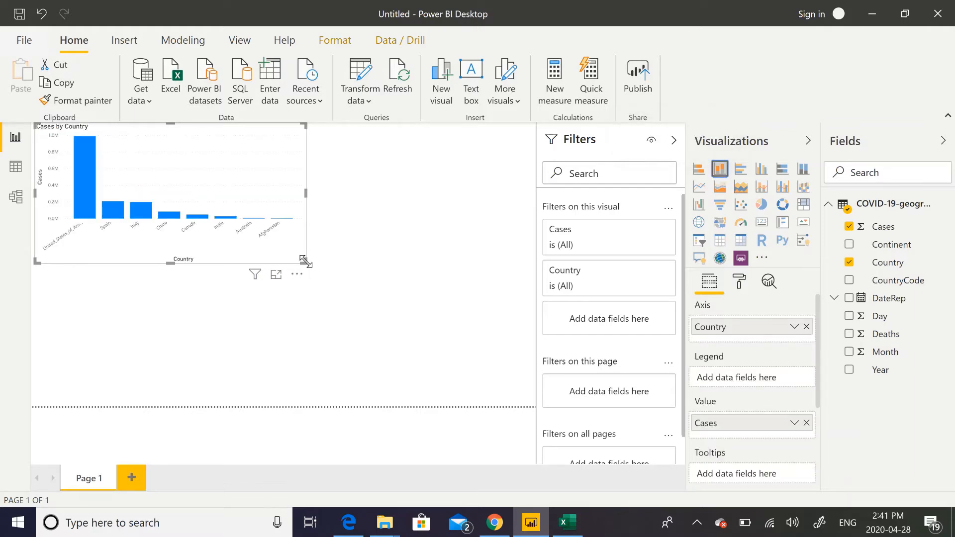
pyautogui.moveTo(305, 261); pyautogui.dragTo(490, 293)
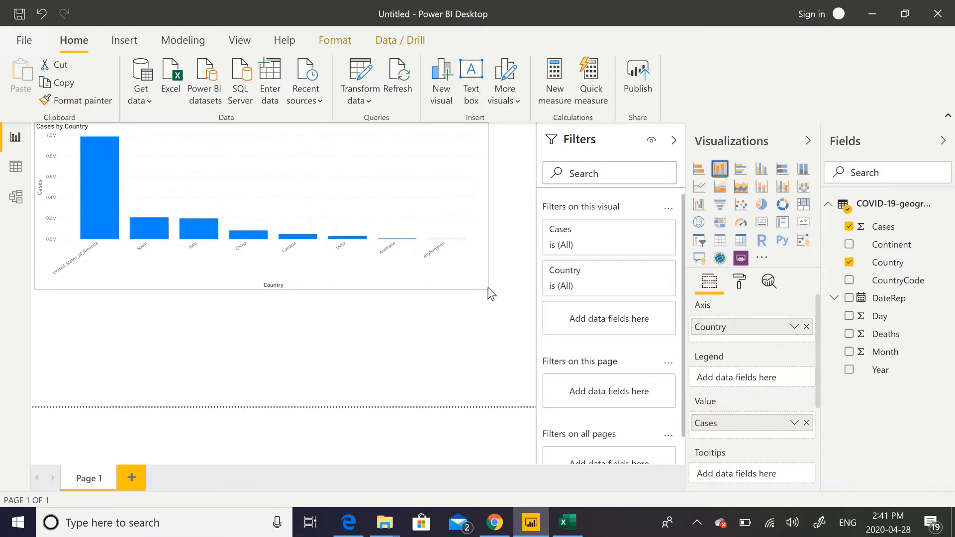
pyautogui.moveTo(98, 218)
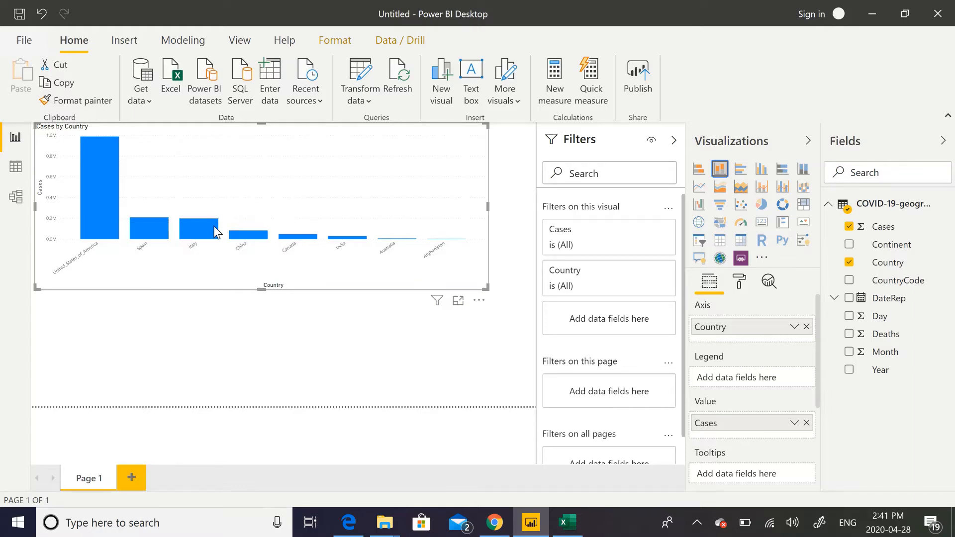
pyautogui.moveTo(212, 227)
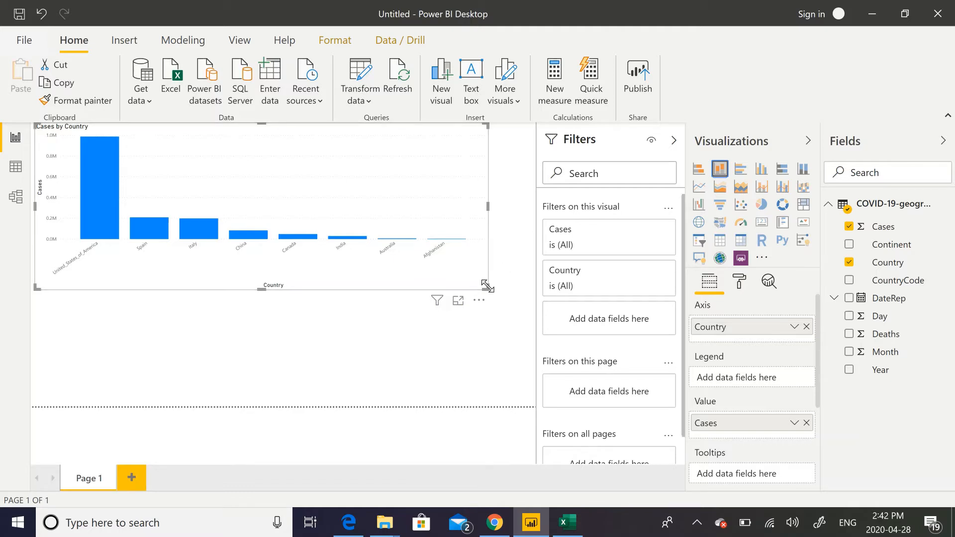
pyautogui.moveTo(487, 285); pyautogui.dragTo(368, 238)
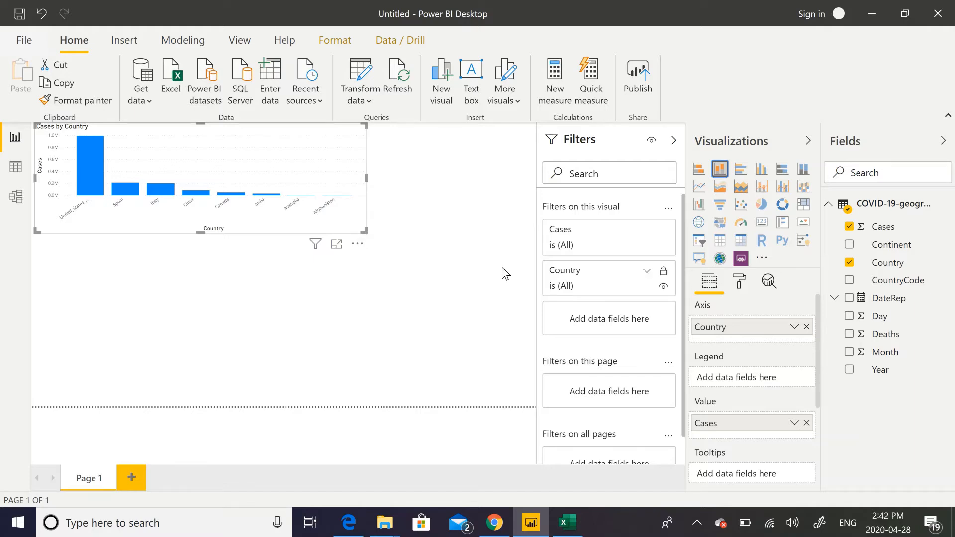
pyautogui.click(703, 244)
pyautogui.click(699, 241)
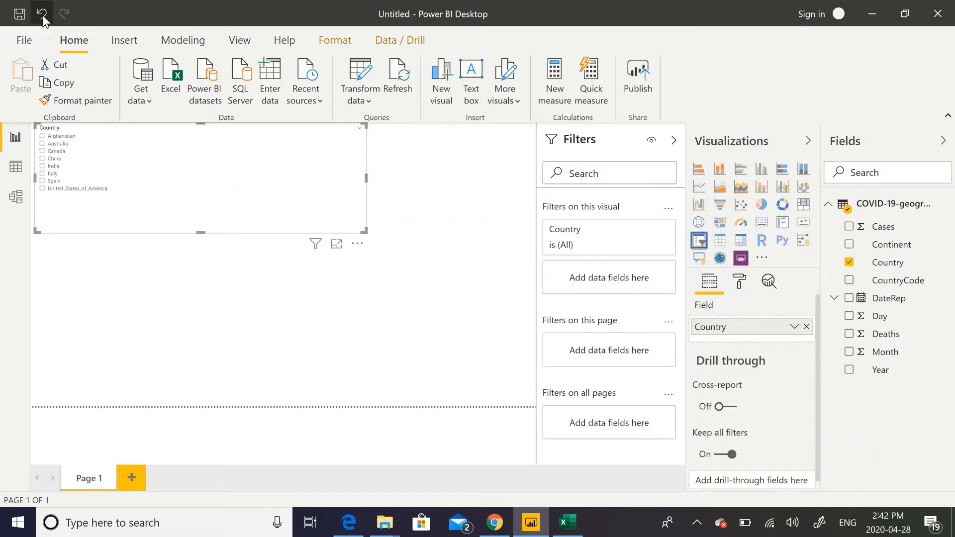
pyautogui.click(43, 15)
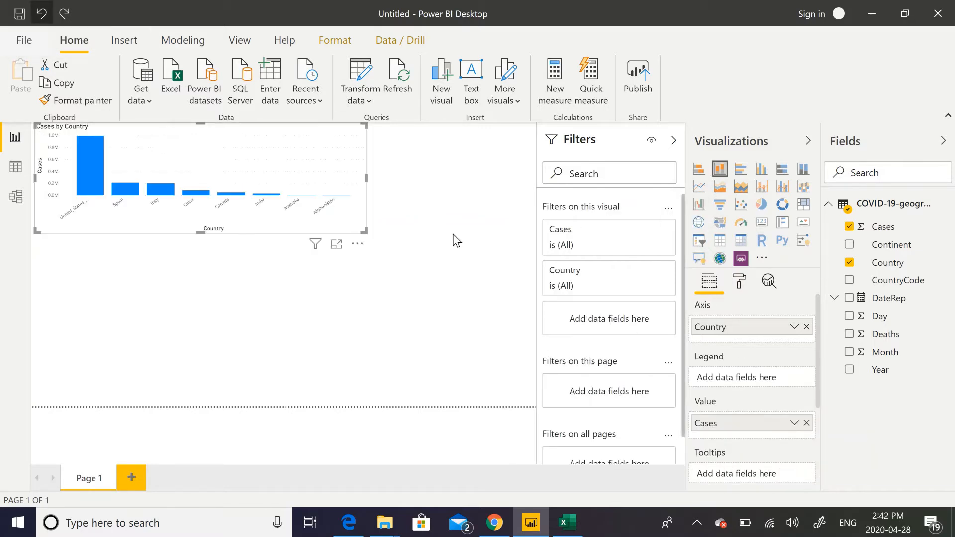
# Step: Add a slicer beneath the Cases by Country chart and assign the Continent field to it
pyautogui.click(208, 292)
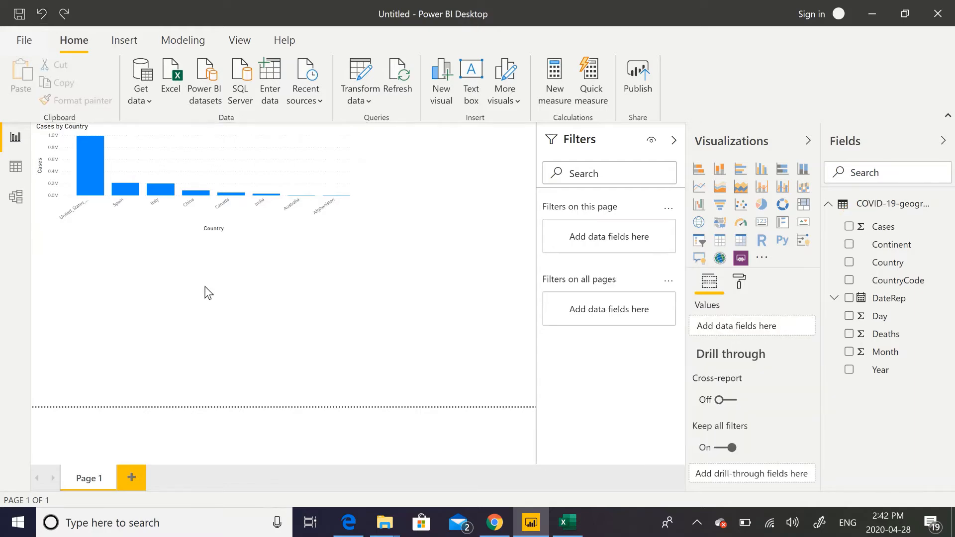
pyautogui.click(699, 242)
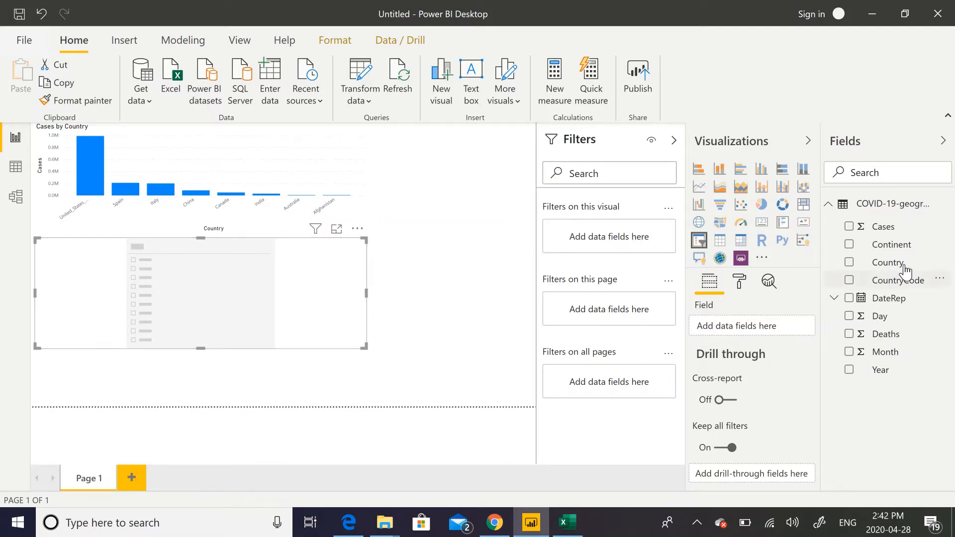
pyautogui.click(850, 246)
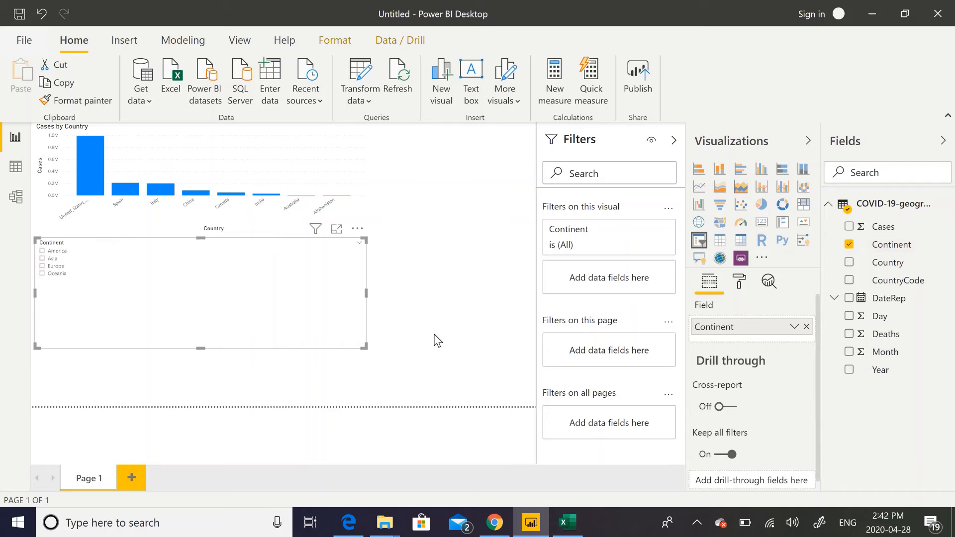
# Step: Filter the report to Asia with the Continent slicer and inspect the cases for China and India
pyautogui.click(42, 260)
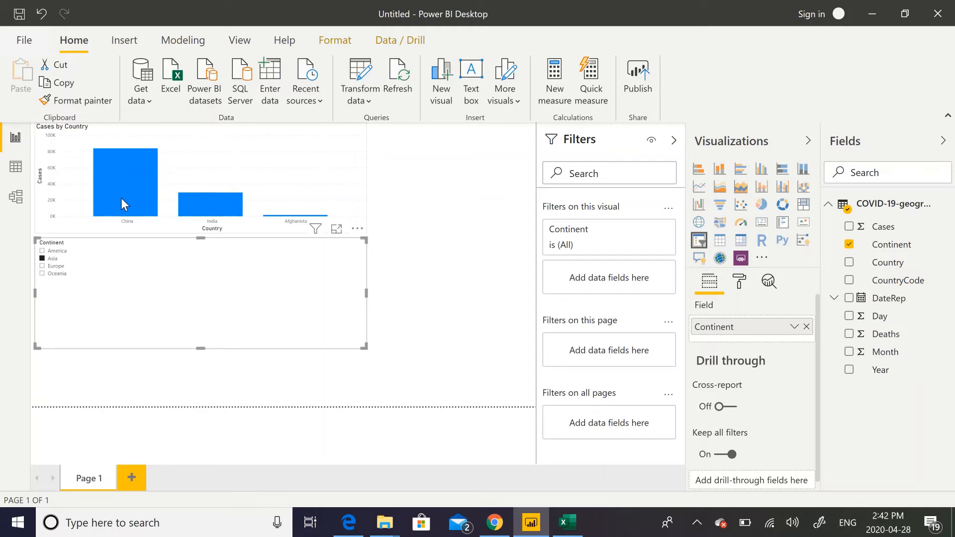
pyautogui.moveTo(144, 193)
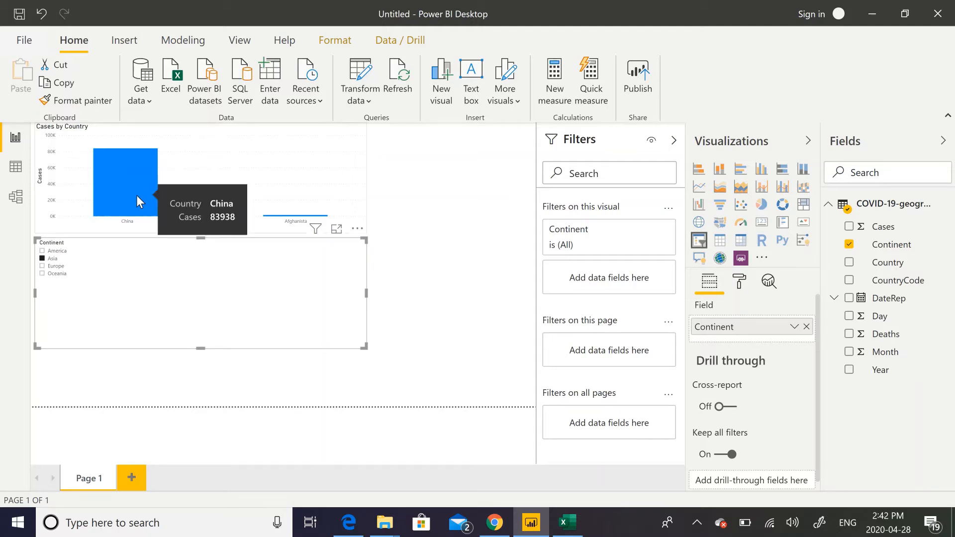
pyautogui.moveTo(228, 207)
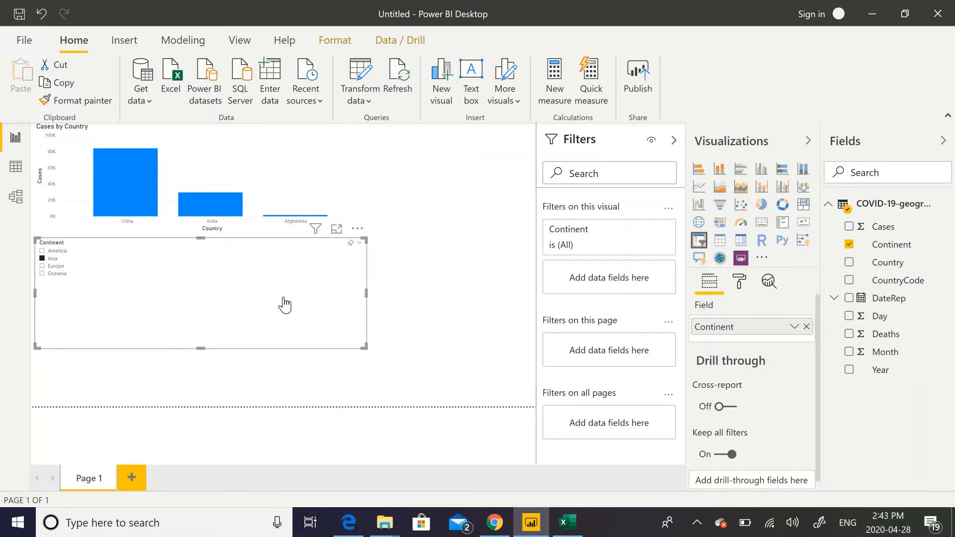
# Step: Shrink the Continent slicer to fit its list, switch its selection to Europe and move it lower on the page
pyautogui.moveTo(364, 346); pyautogui.dragTo(169, 283)
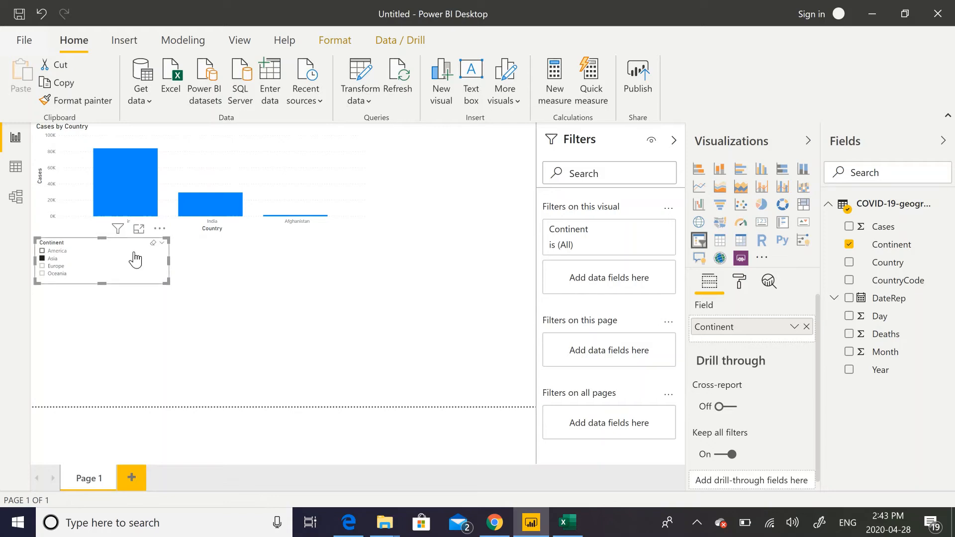
pyautogui.click(46, 267)
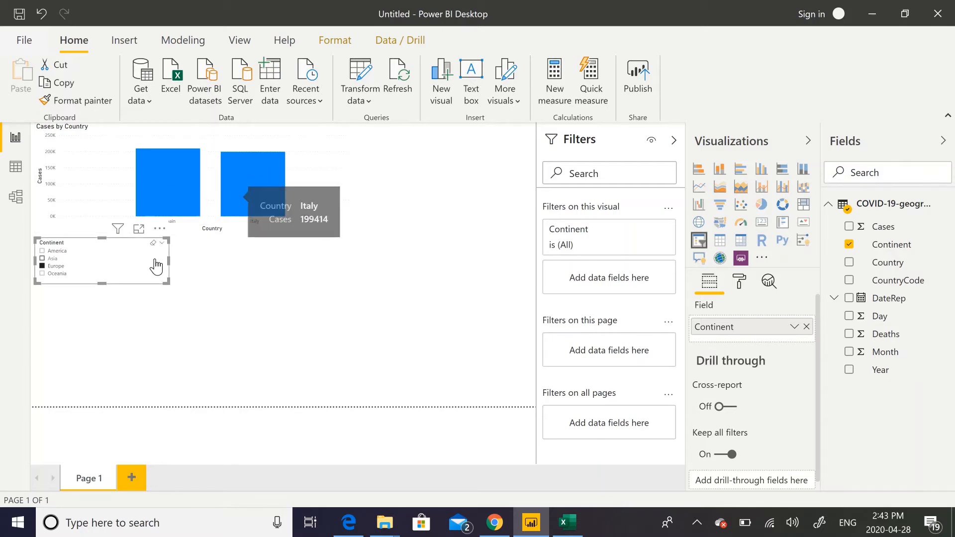
pyautogui.moveTo(144, 239); pyautogui.dragTo(175, 308)
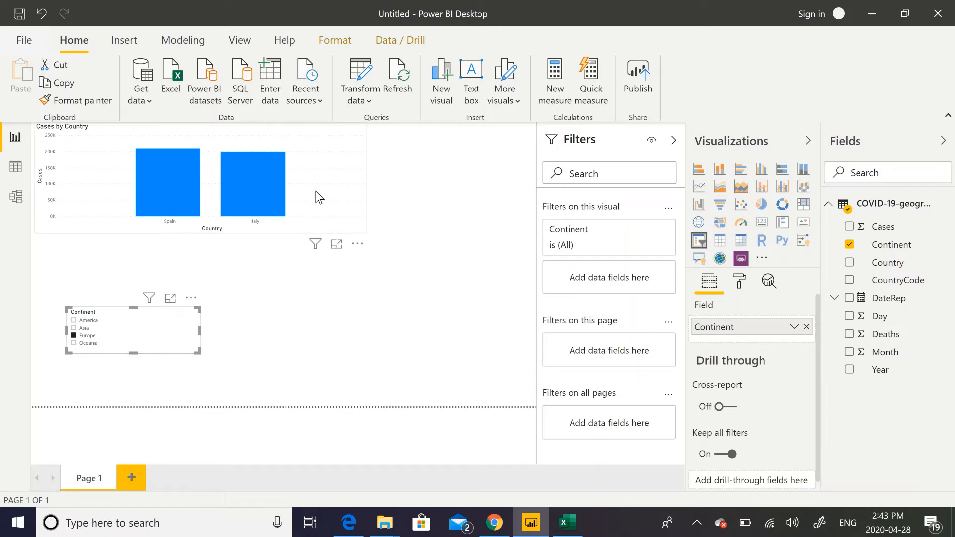
# Step: Enlarge the Cases by Country chart and align the Continent slicer with the page's left edge beneath it
pyautogui.click(364, 231)
pyautogui.moveTo(364, 232); pyautogui.dragTo(430, 290)
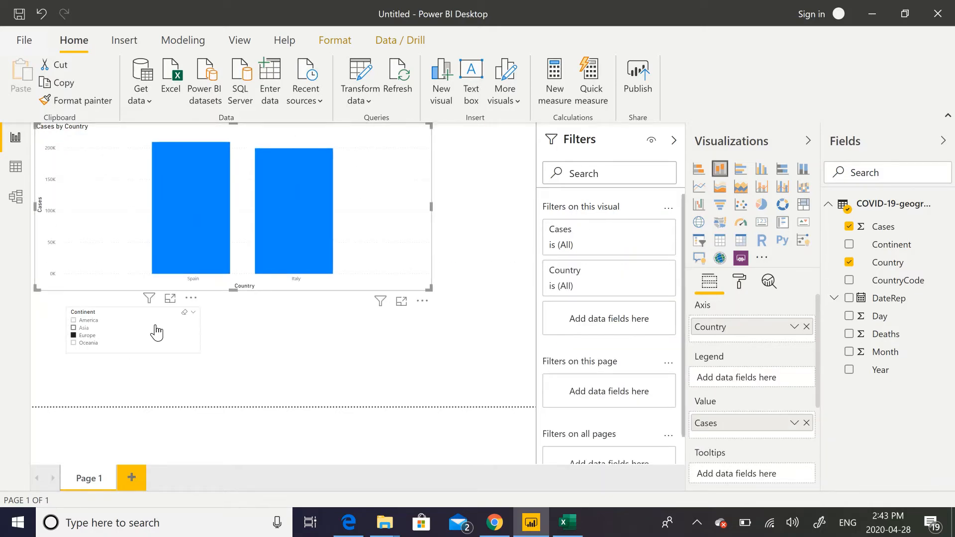
pyautogui.moveTo(141, 332); pyautogui.dragTo(117, 324)
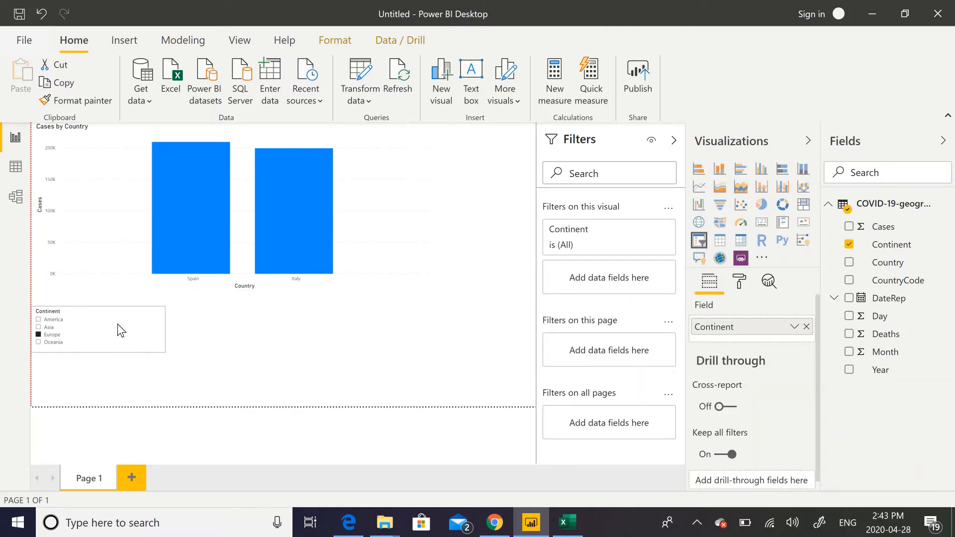
# Step: Filter the report to America and inspect the cases for United_States_of_America
pyautogui.click(39, 319)
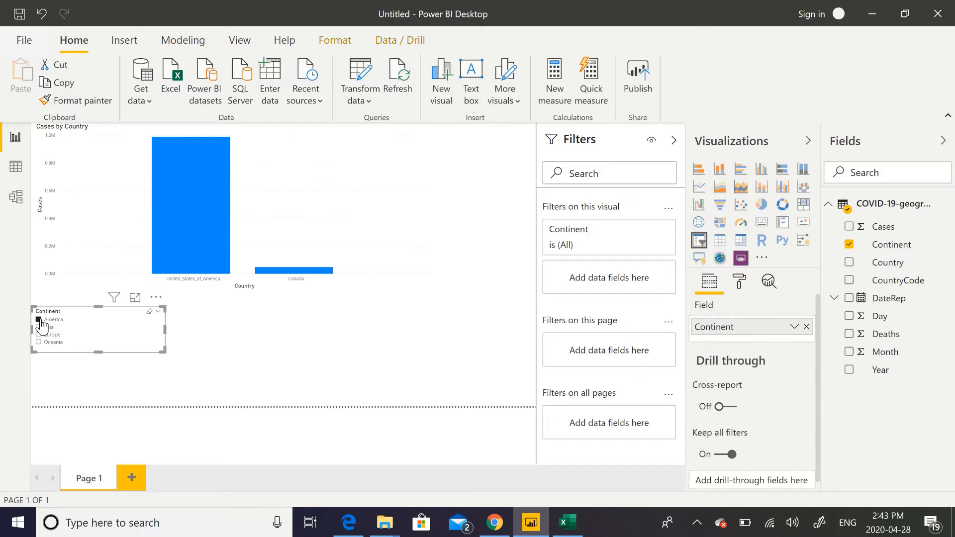
pyautogui.moveTo(210, 207)
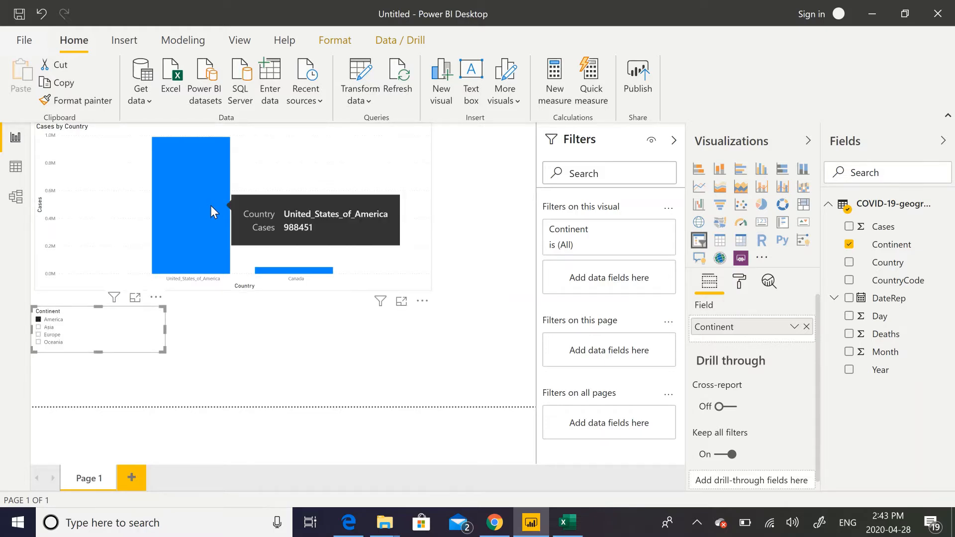
# Step: Add a card visual showing Cases, shrink it and place it beside the Continent options
pyautogui.click(203, 353)
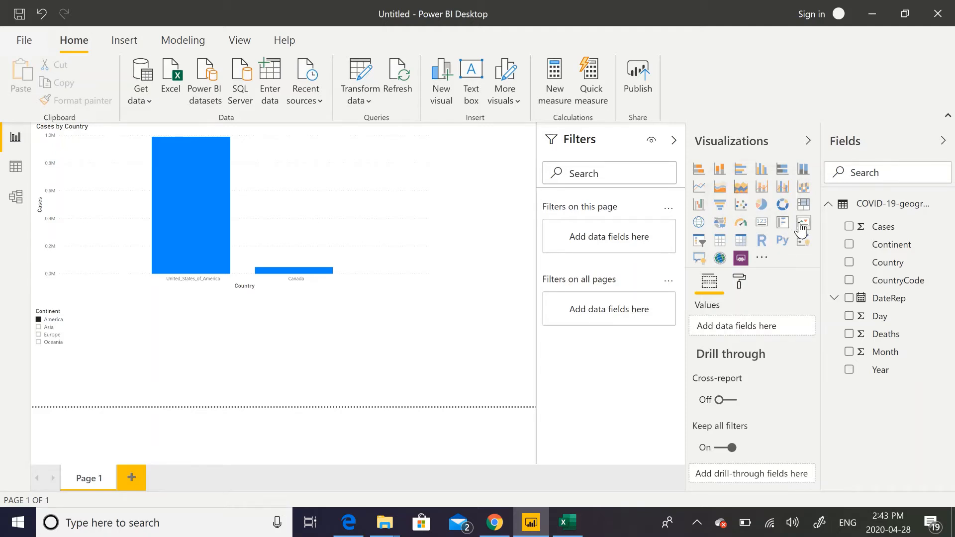
pyautogui.click(764, 224)
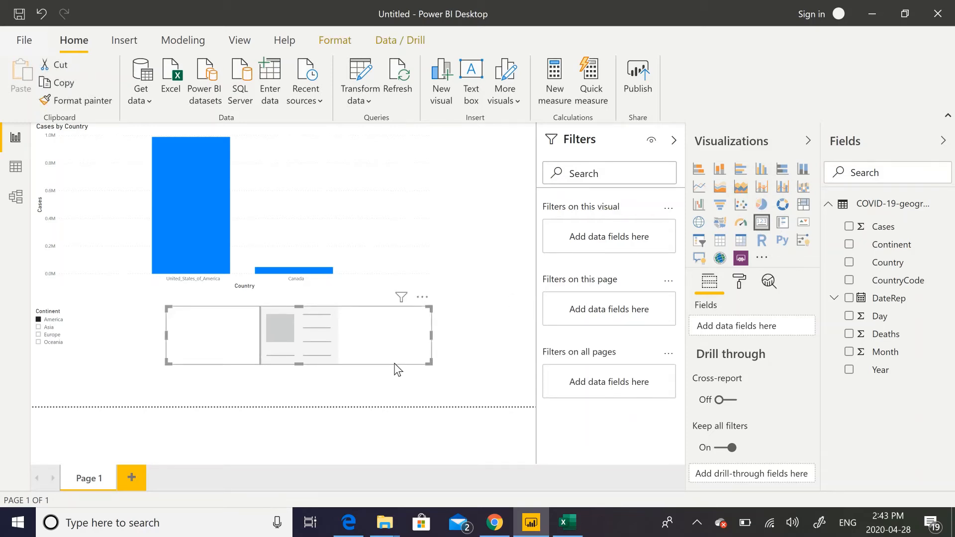
pyautogui.click(850, 228)
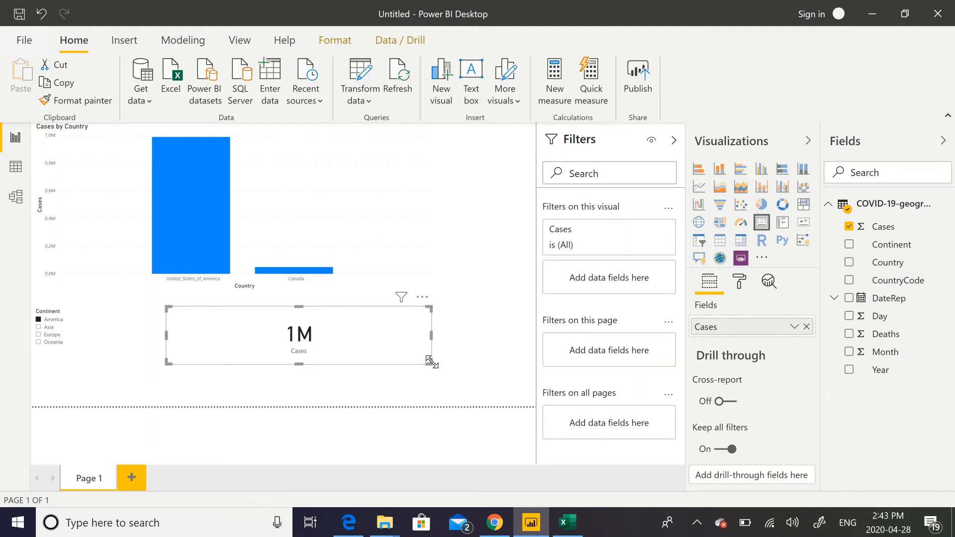
pyautogui.moveTo(431, 363); pyautogui.dragTo(285, 338)
pyautogui.click(285, 338)
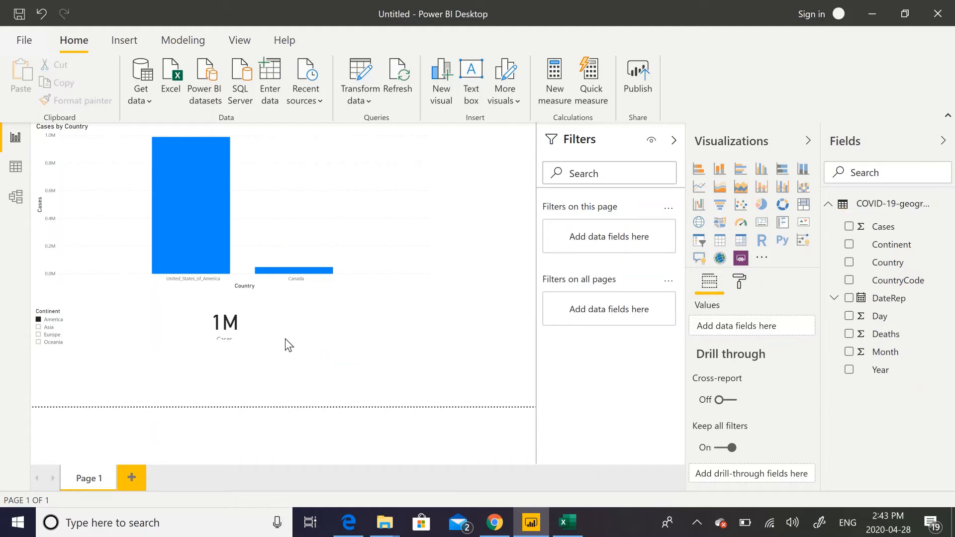
pyautogui.moveTo(176, 320); pyautogui.dragTo(119, 327)
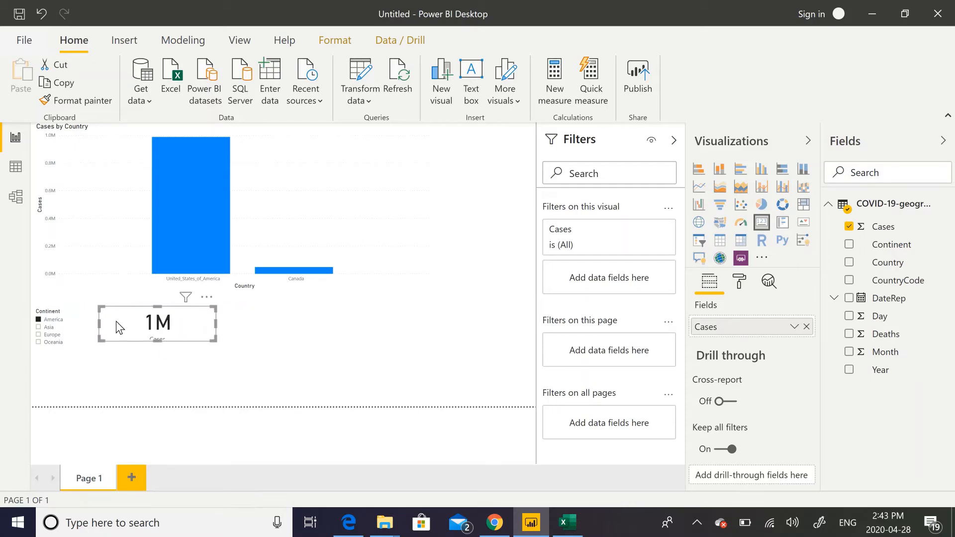
# Step: Test the Continent slicer with Asia and Oceania, moving the Cases card clear of the slicer
pyautogui.click(38, 327)
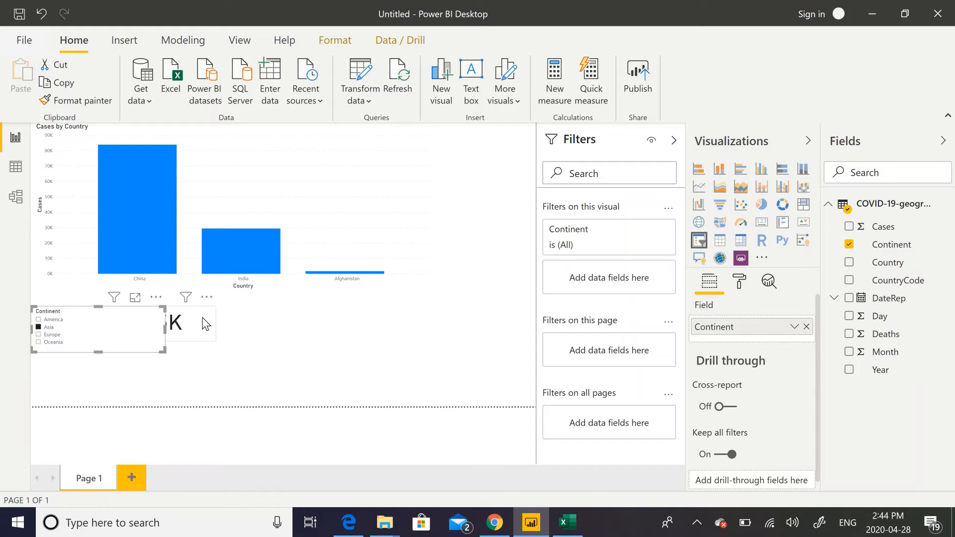
pyautogui.moveTo(204, 324); pyautogui.dragTo(248, 327)
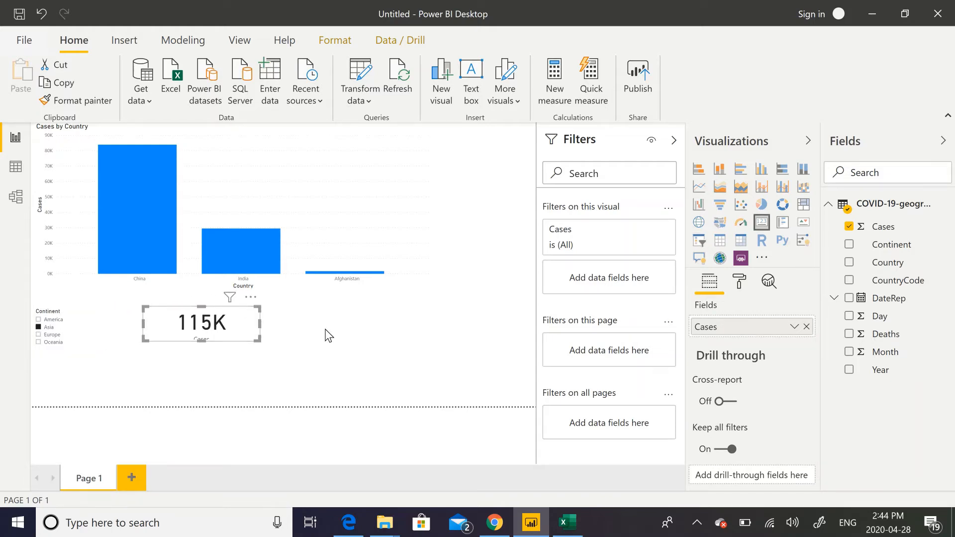
pyautogui.click(39, 343)
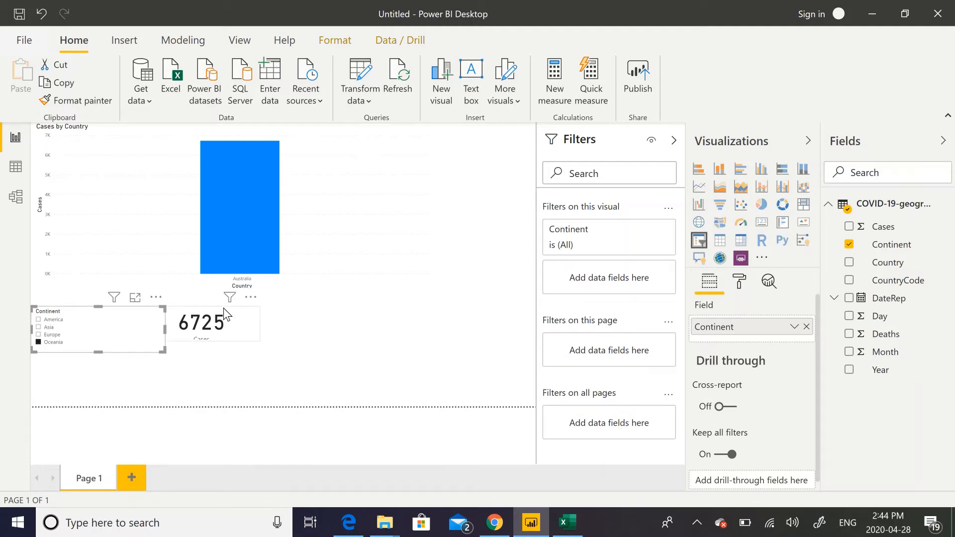
pyautogui.moveTo(229, 312); pyautogui.dragTo(260, 313)
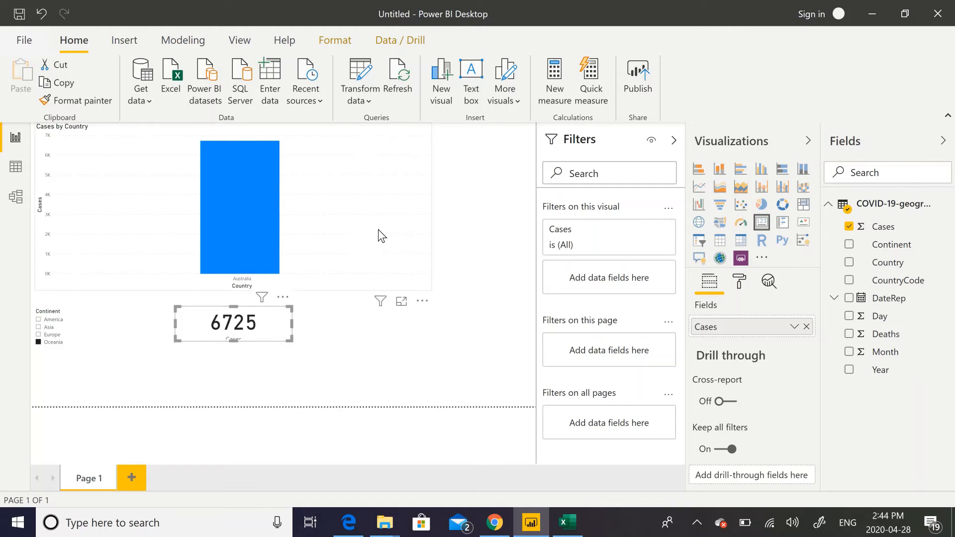
# Step: Shrink the Cases by Country column chart to free space beside and beneath it
pyautogui.click(426, 276)
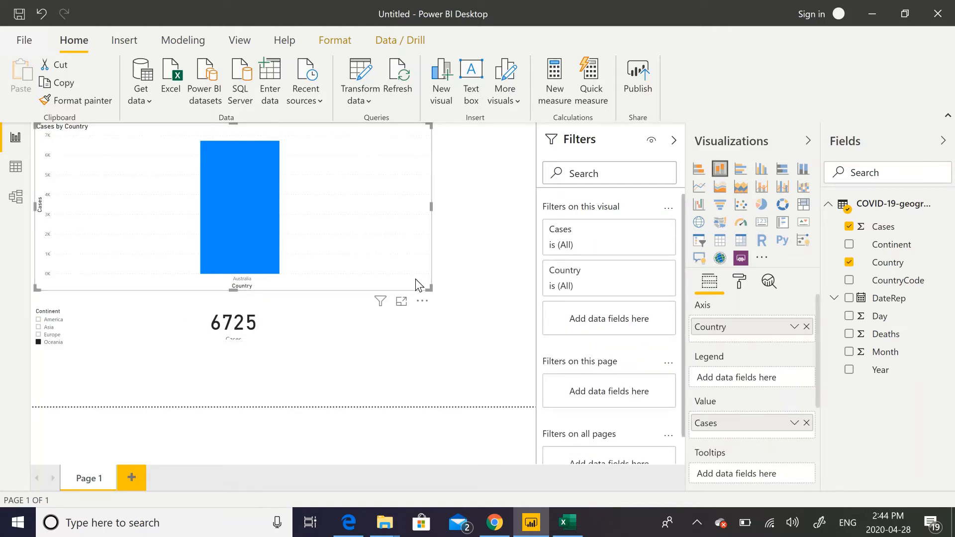
pyautogui.moveTo(415, 280); pyautogui.dragTo(353, 256)
pyautogui.click(353, 257)
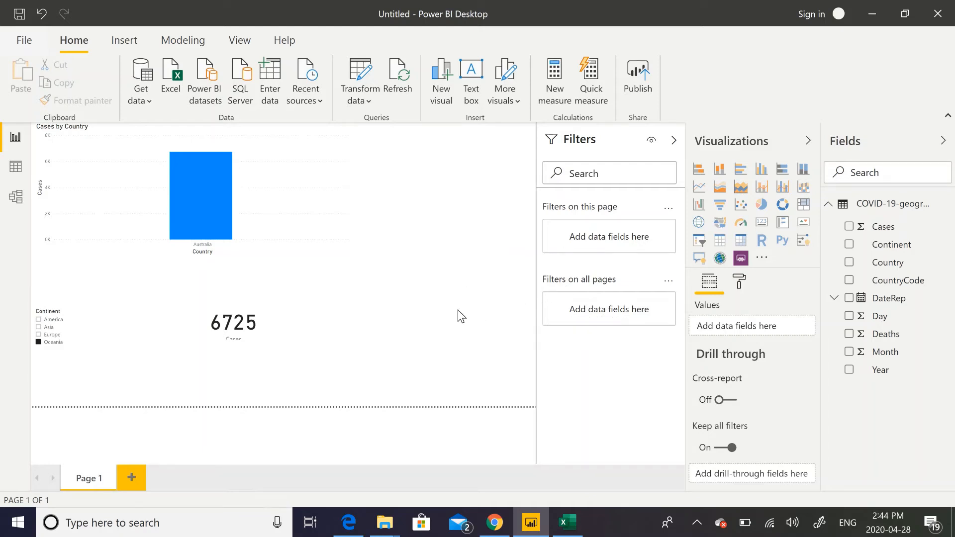
# Step: Add an empty table visual, move it to the right of the Cases card and enlarge it slightly
pyautogui.click(720, 240)
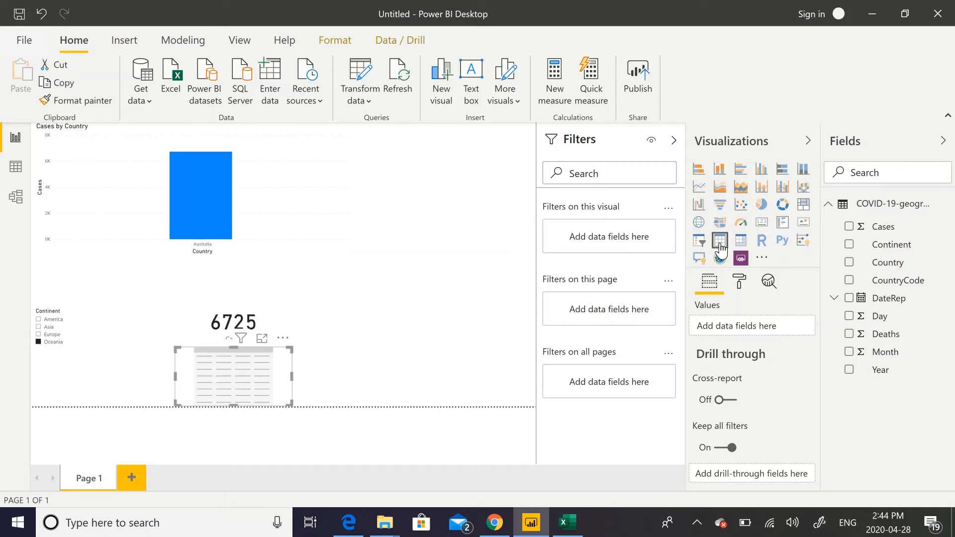
pyautogui.moveTo(257, 357); pyautogui.dragTo(441, 281)
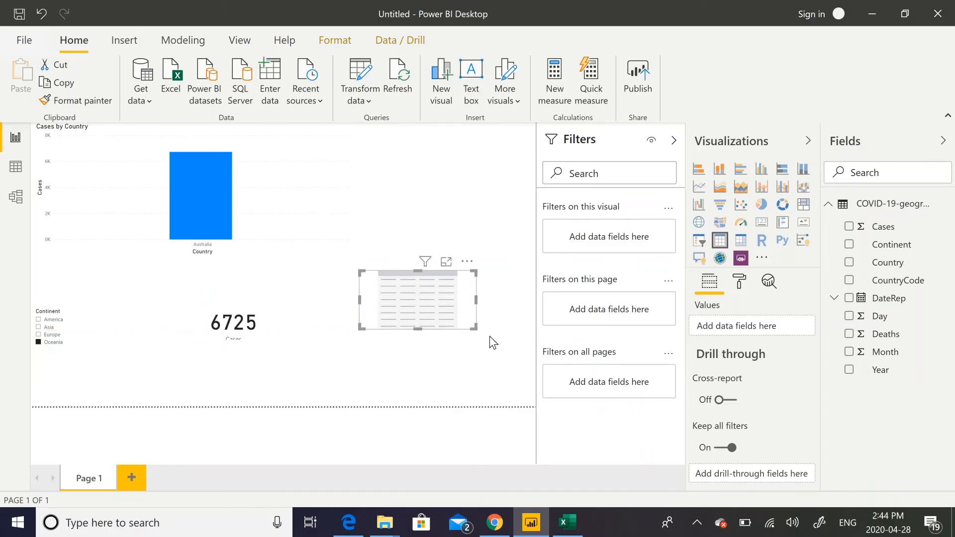
pyautogui.moveTo(476, 329); pyautogui.dragTo(494, 348)
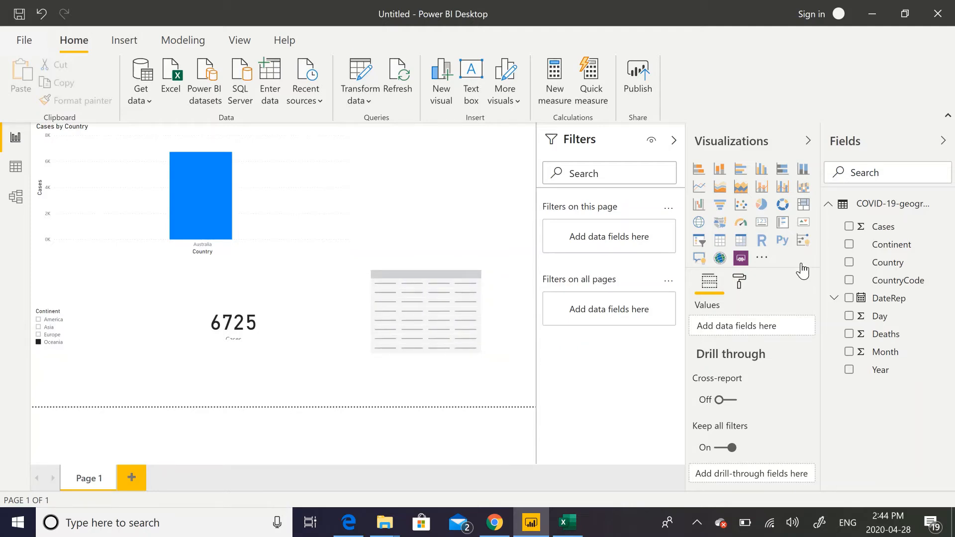
# Step: Add the Country field to the empty table visual and clear the Oceania selection in the Continent slicer
pyautogui.click(849, 263)
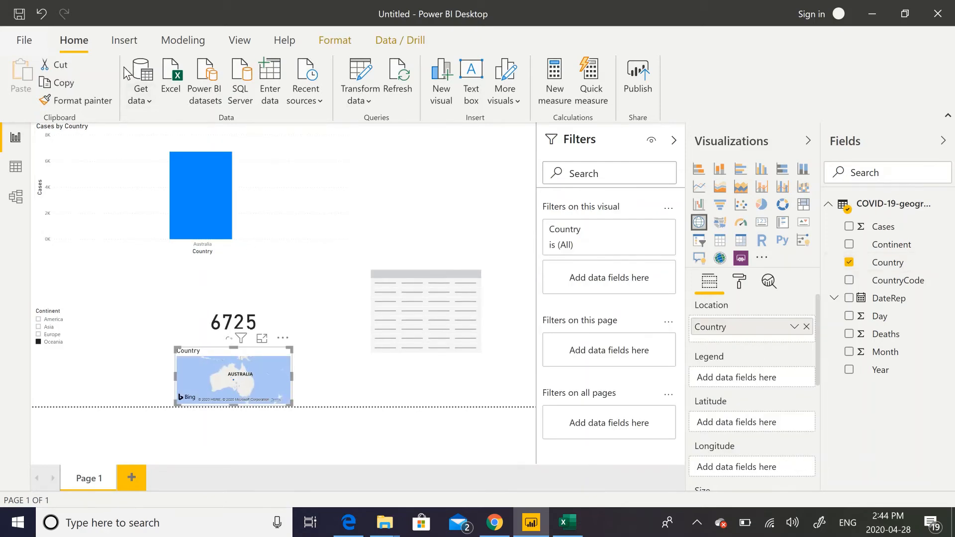
pyautogui.click(42, 14)
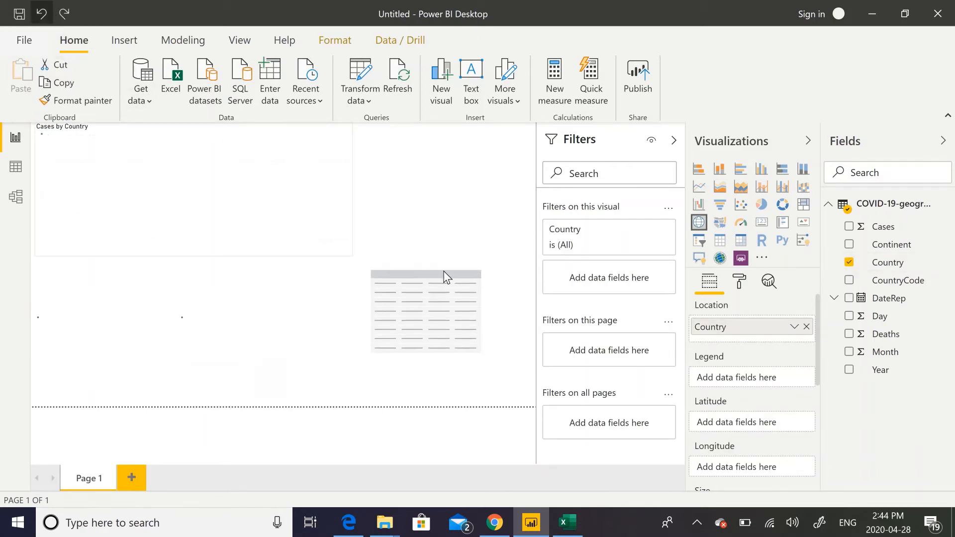
pyautogui.click(425, 294)
pyautogui.click(422, 309)
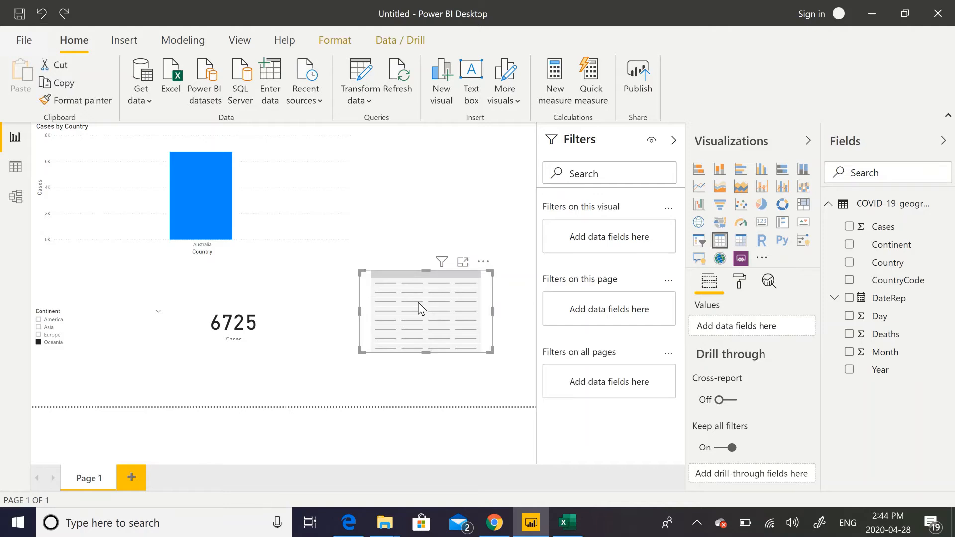
pyautogui.click(849, 263)
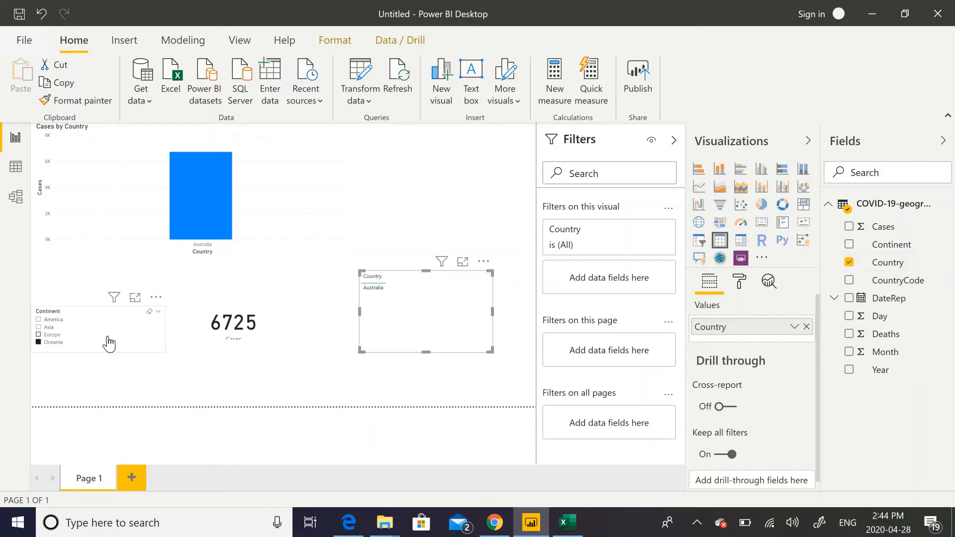
pyautogui.click(38, 343)
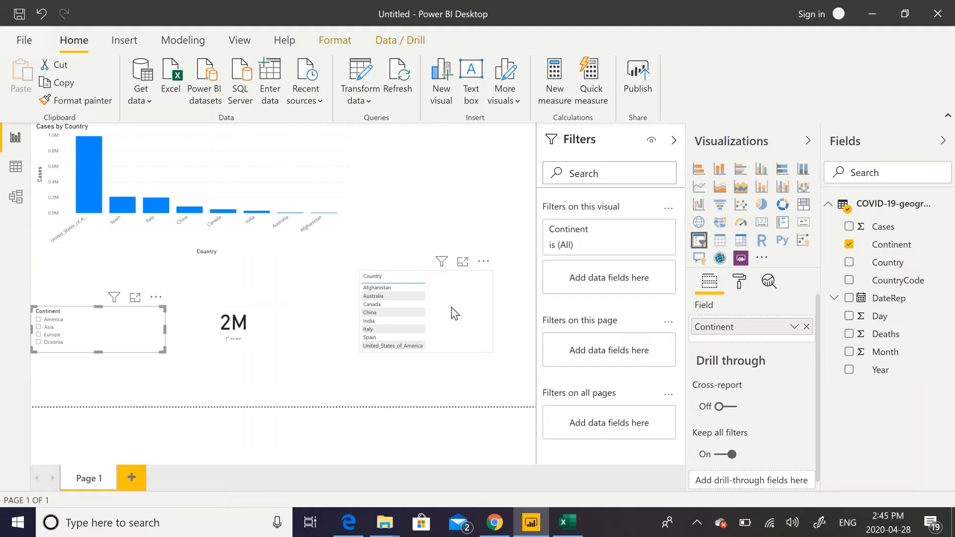
# Step: Add the Deaths field to the country table and convert it to a funnel chart
pyautogui.click(452, 306)
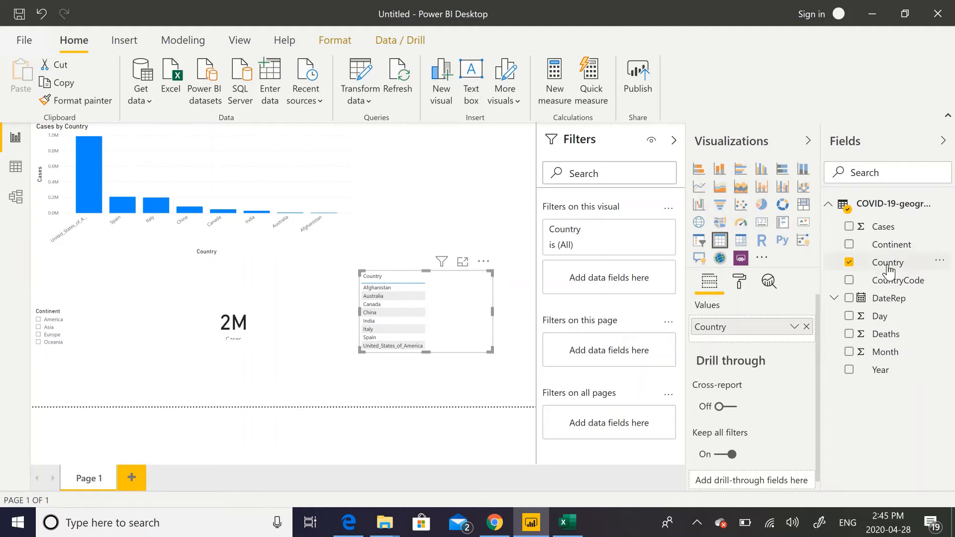
pyautogui.click(849, 334)
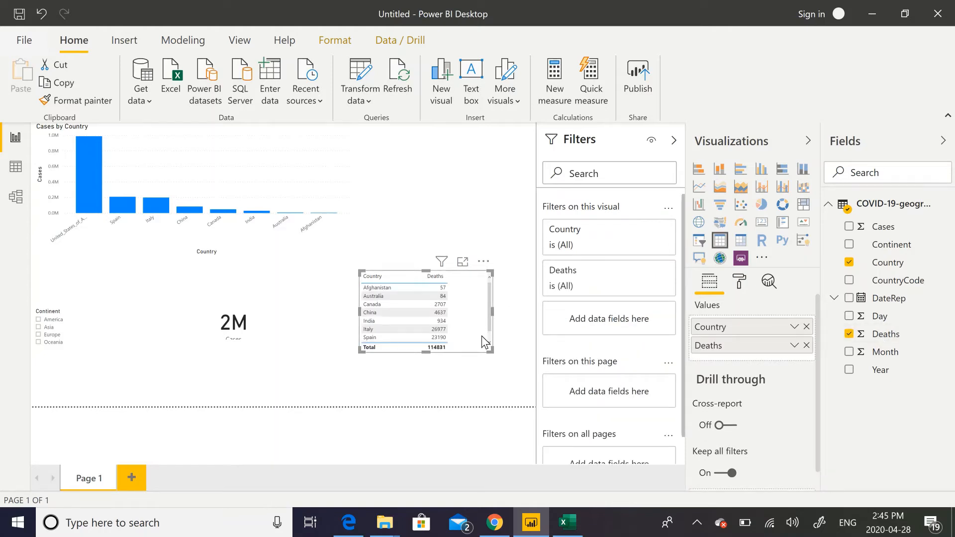
pyautogui.click(720, 205)
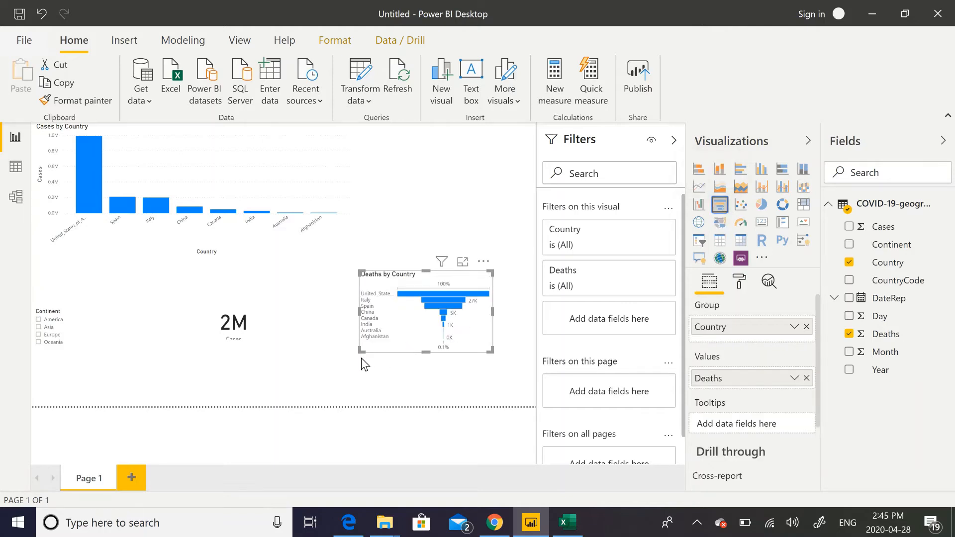
# Step: Enlarge the Deaths by Country funnel chart toward the Cases card and inspect its country values
pyautogui.moveTo(360, 351); pyautogui.dragTo(326, 379)
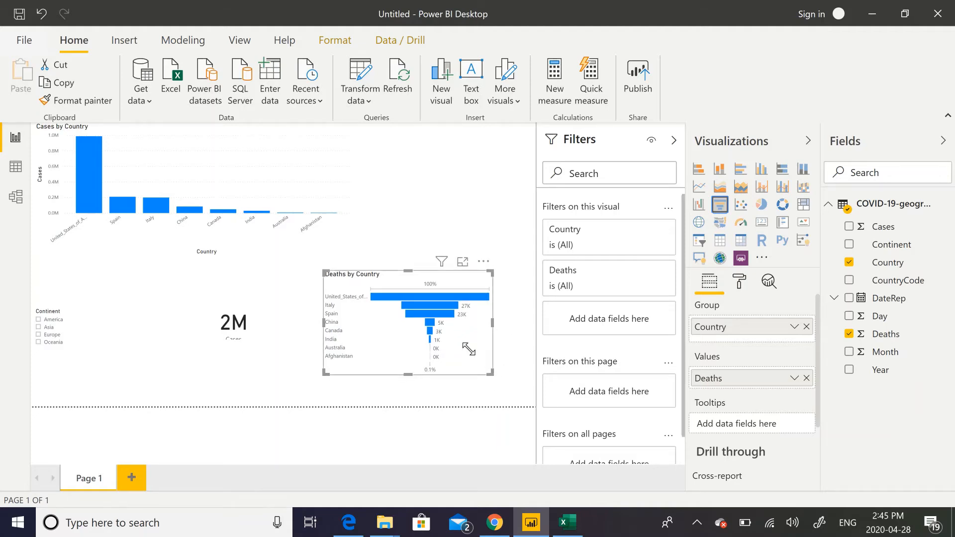
pyautogui.moveTo(410, 297)
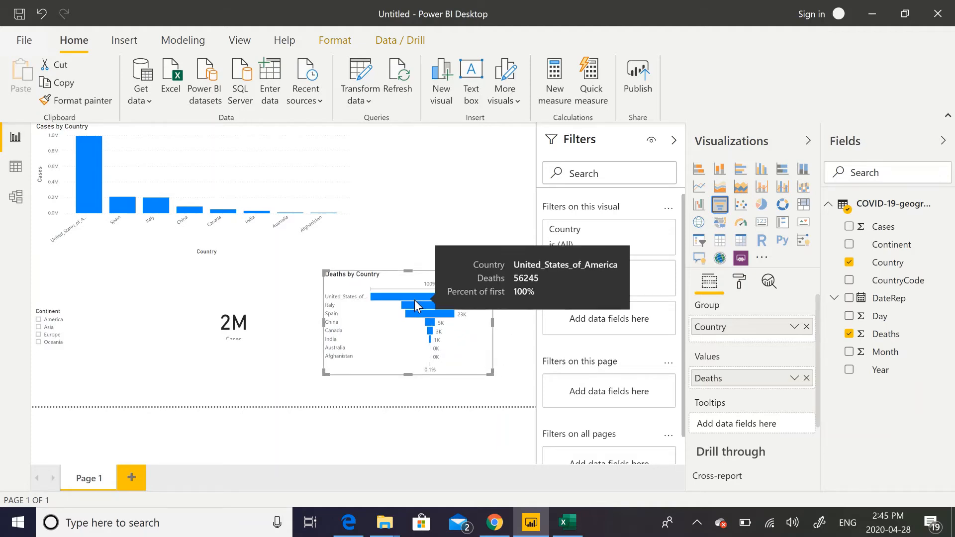
pyautogui.moveTo(418, 319)
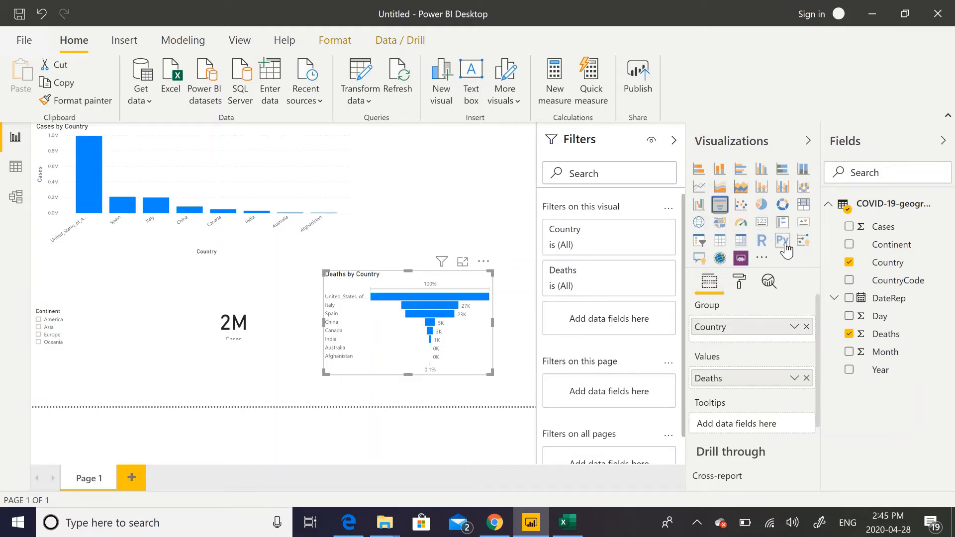
# Step: Try the Deaths by Country visual as a treemap, enlarge it slightly and convert it back to a funnel chart
pyautogui.click(804, 207)
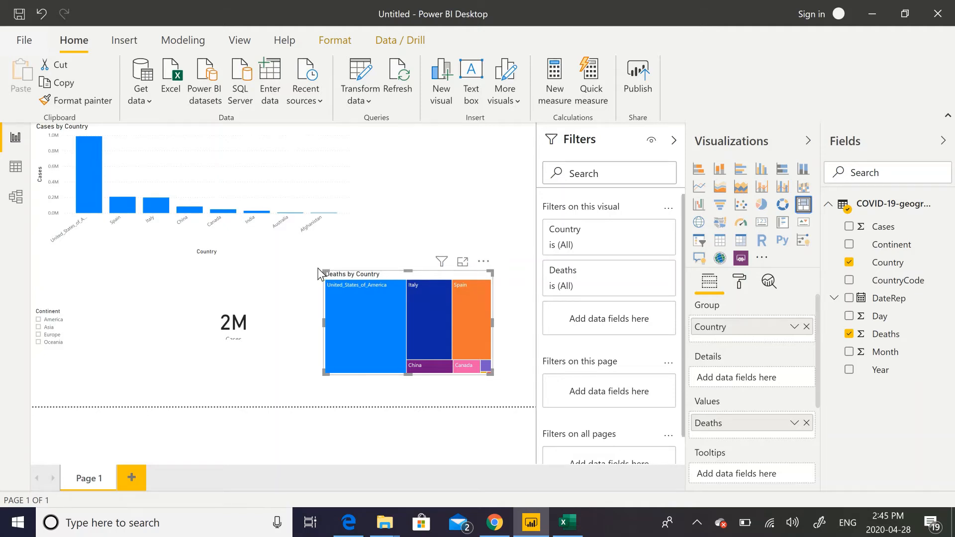
pyautogui.moveTo(324, 270); pyautogui.dragTo(315, 267)
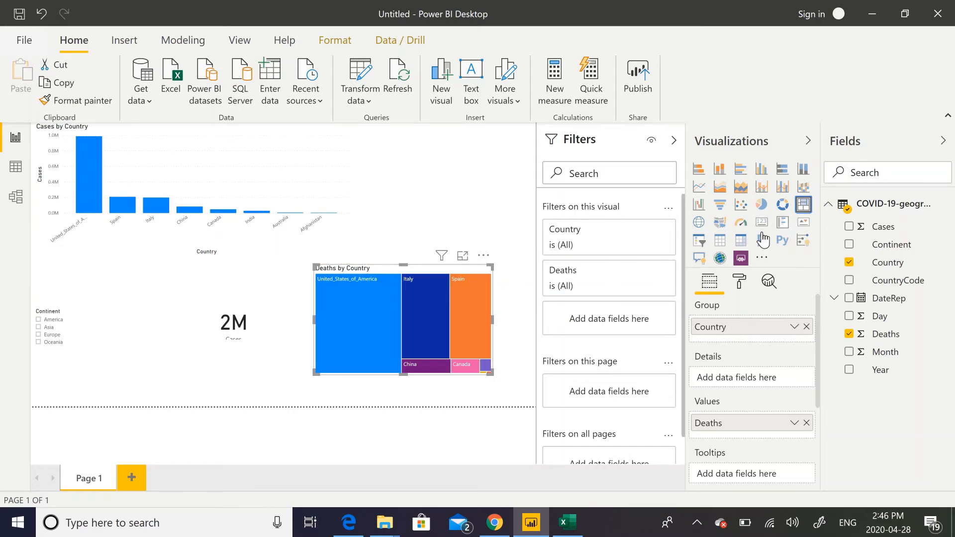
pyautogui.click(720, 210)
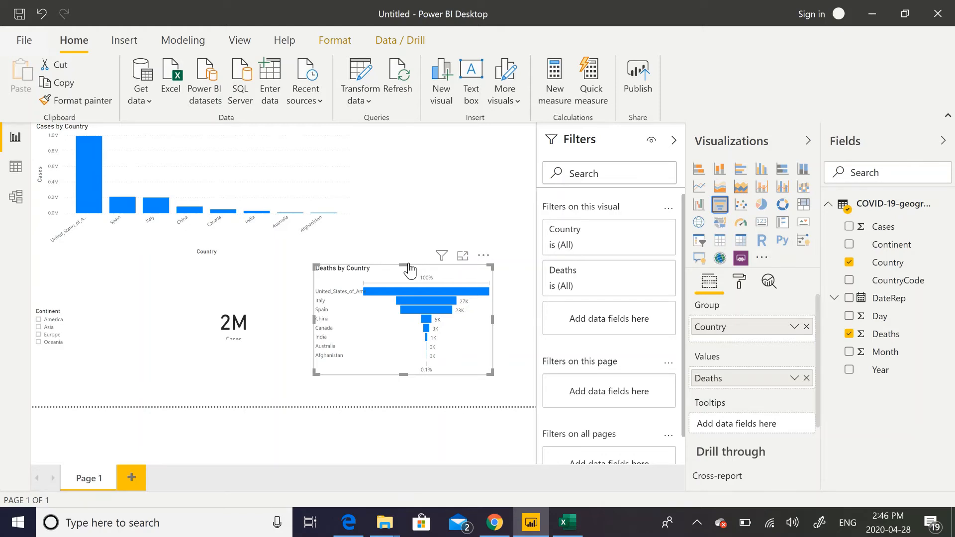
# Step: Move the Cases card up and closer to the Continent slicer, then deselect it
pyautogui.click(286, 173)
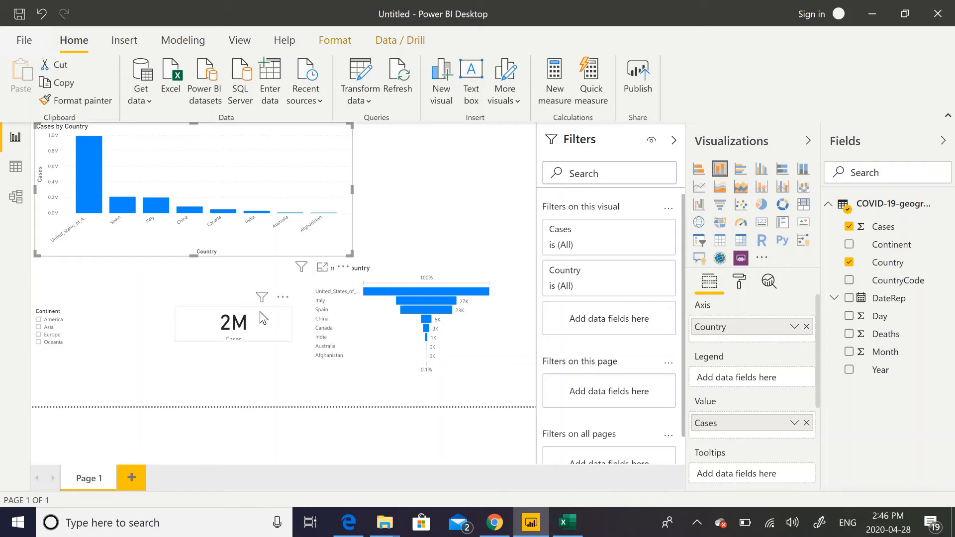
pyautogui.moveTo(271, 322); pyautogui.dragTo(220, 303)
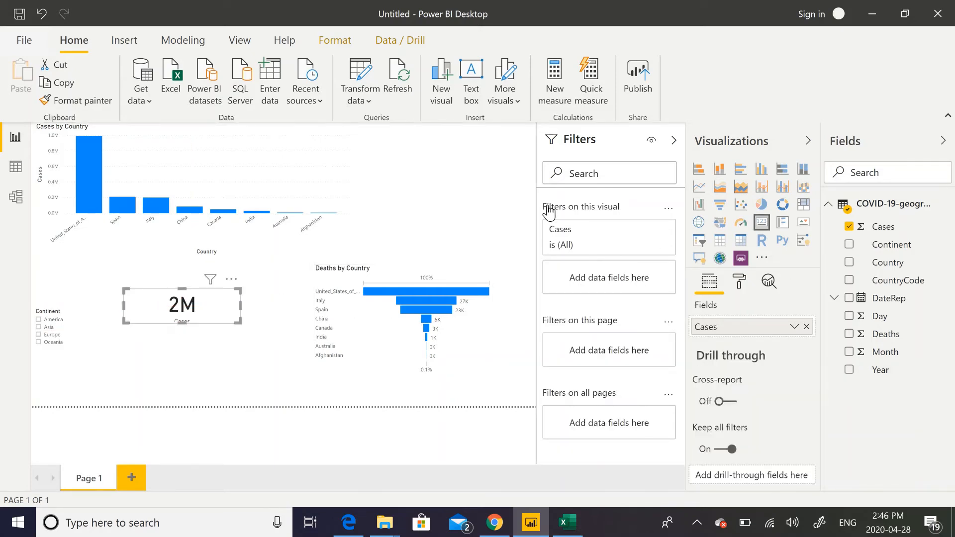
pyautogui.click(470, 183)
# Step: Add a Year slicer in the free space to the right of the Cases by Country chart and select 2020
pyautogui.click(704, 242)
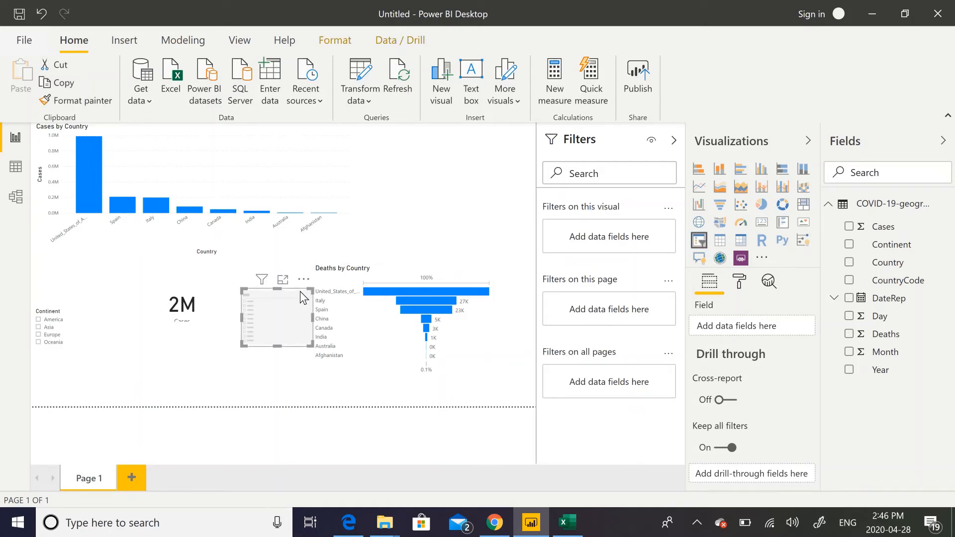
pyautogui.moveTo(300, 291); pyautogui.dragTo(449, 163)
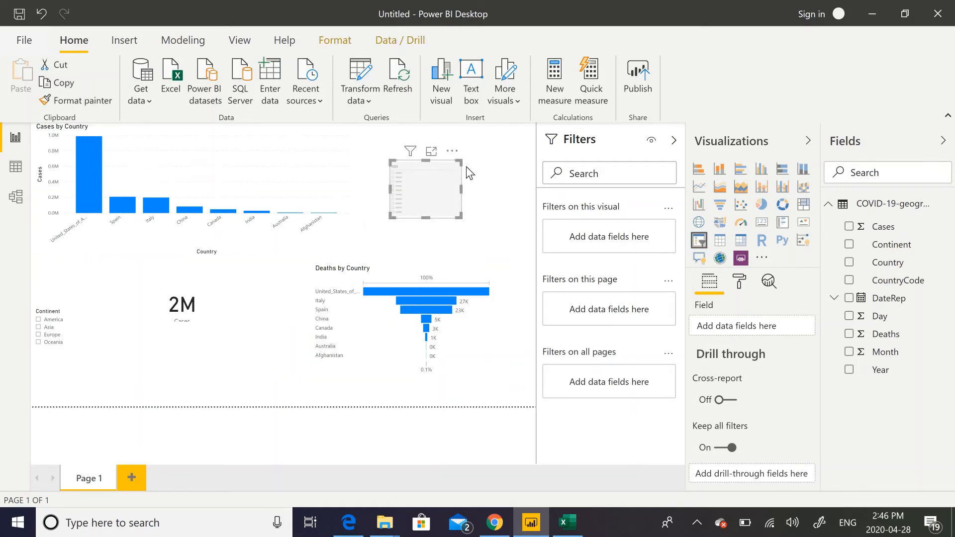
pyautogui.click(849, 371)
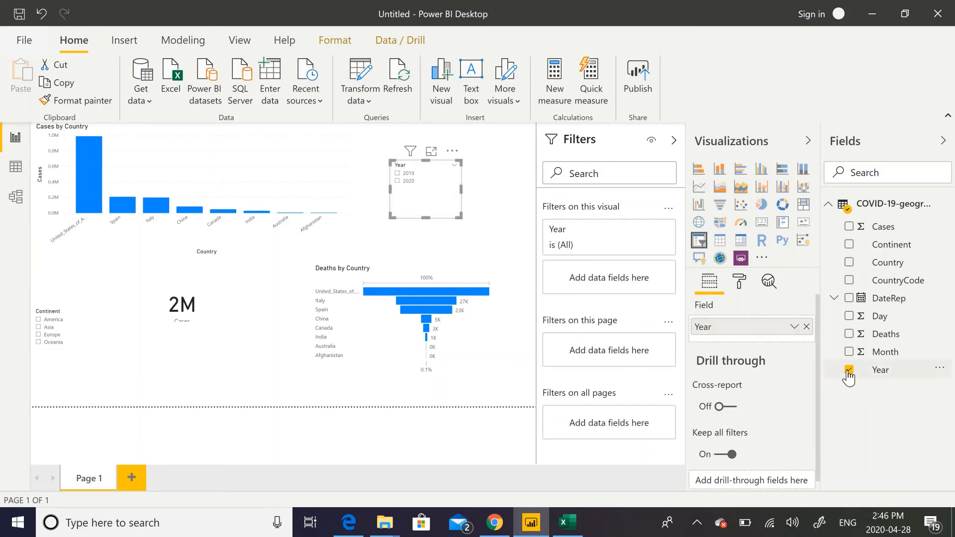
pyautogui.click(397, 181)
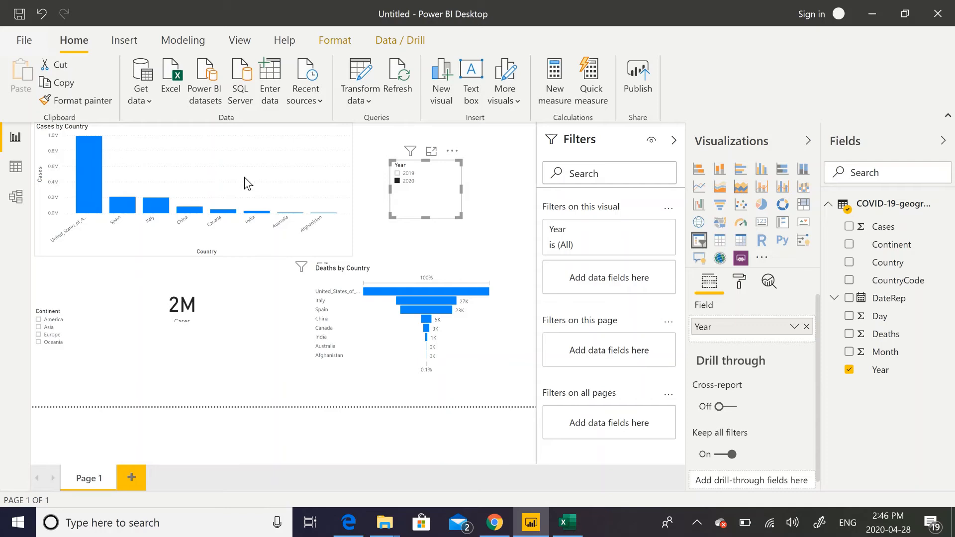
# Step: Convert the Cases by Country chart to a line chart with Month on the axis and Country as the legend
pyautogui.click(208, 167)
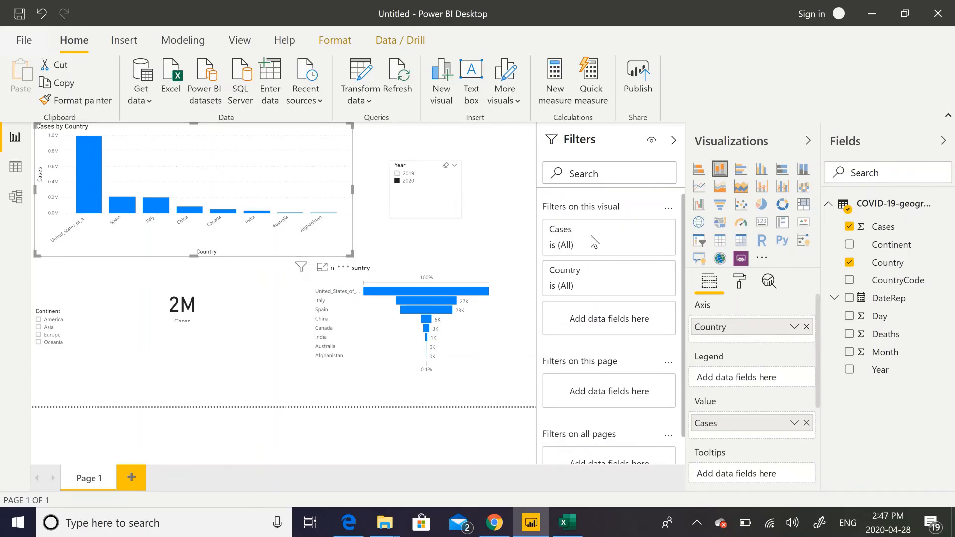
pyautogui.click(699, 188)
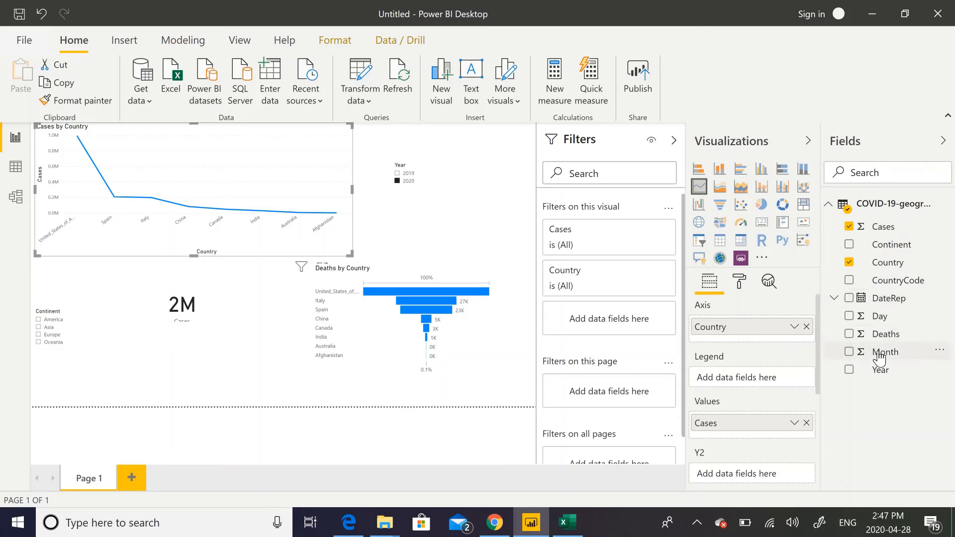
pyautogui.moveTo(879, 355); pyautogui.dragTo(769, 335)
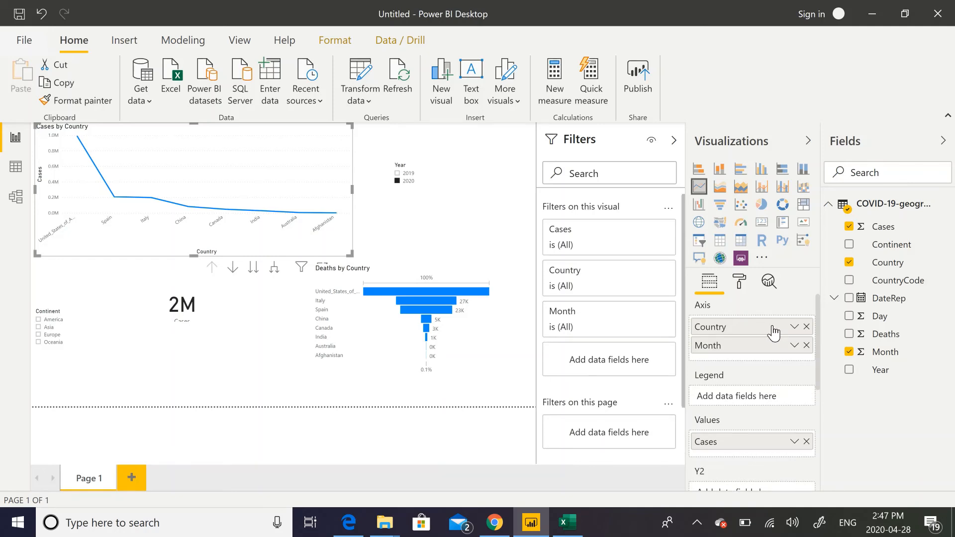
pyautogui.moveTo(774, 333); pyautogui.dragTo(771, 404)
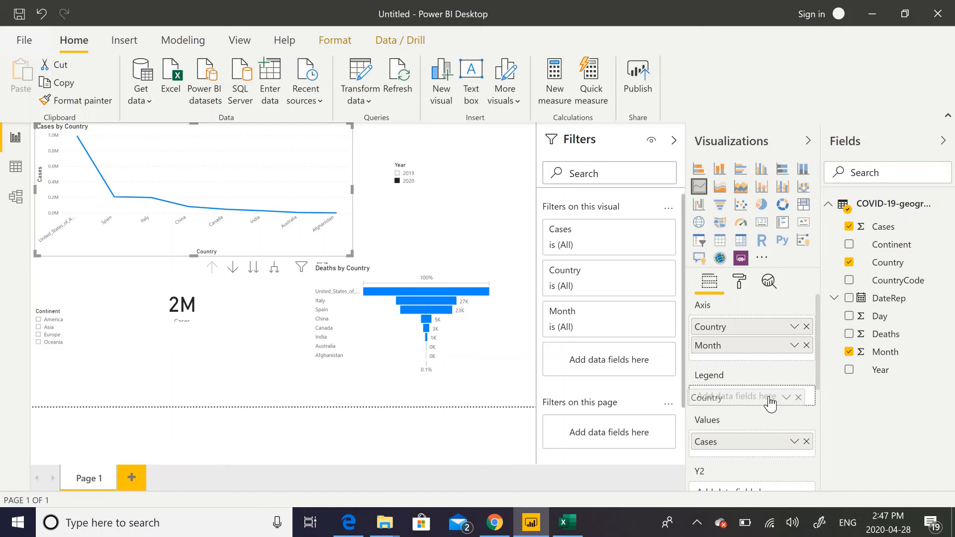
pyautogui.moveTo(770, 403); pyautogui.dragTo(774, 401)
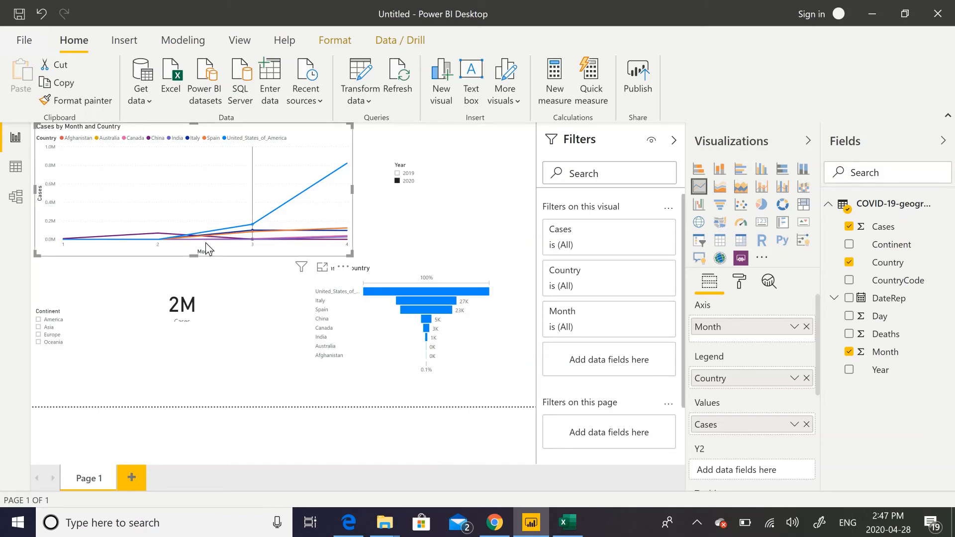
# Step: Filter the report to Asia in the Continent slicer and examine the monthly case values in the line chart
pyautogui.click(42, 328)
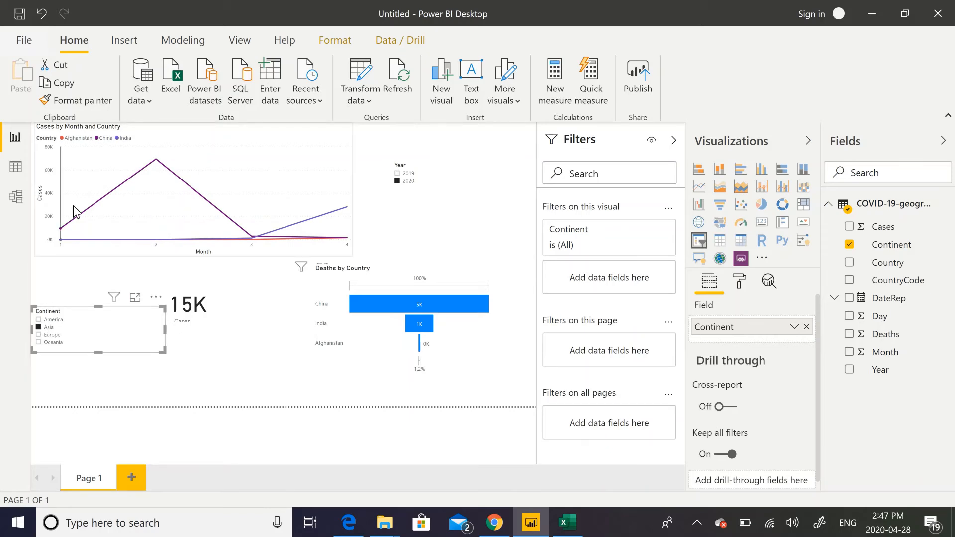
pyautogui.moveTo(77, 182)
pyautogui.moveTo(141, 172)
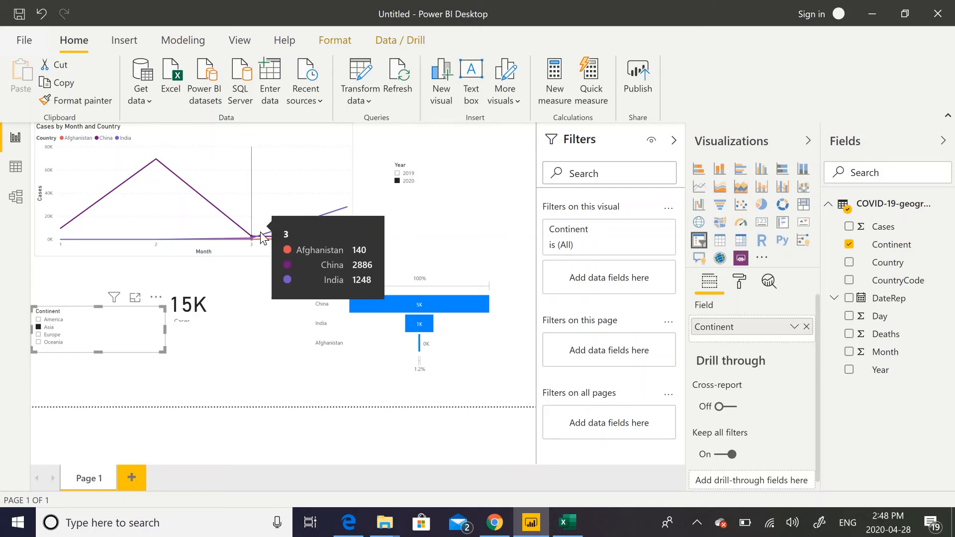
# Step: Filter the report to Europe in the Continent slicer and examine each month's case values in the line chart
pyautogui.click(39, 335)
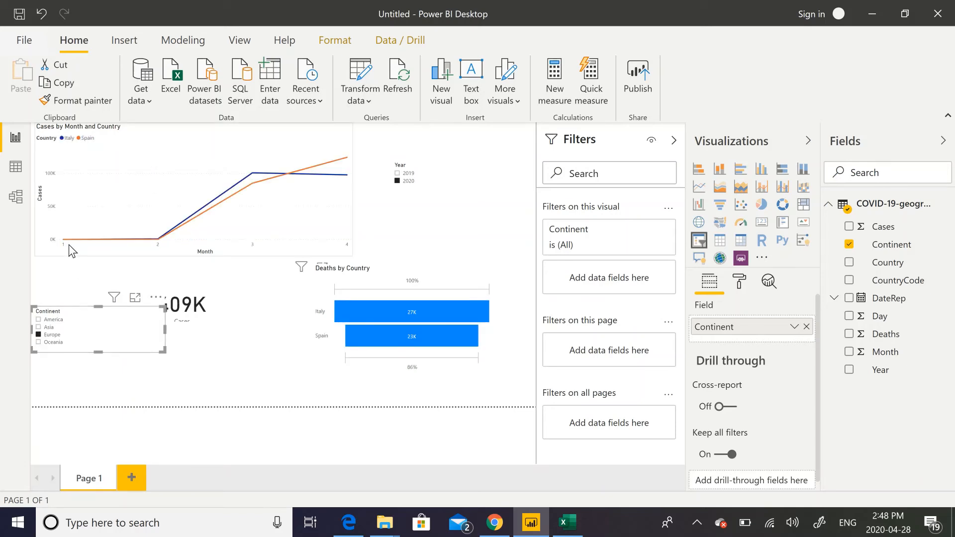
pyautogui.moveTo(63, 241)
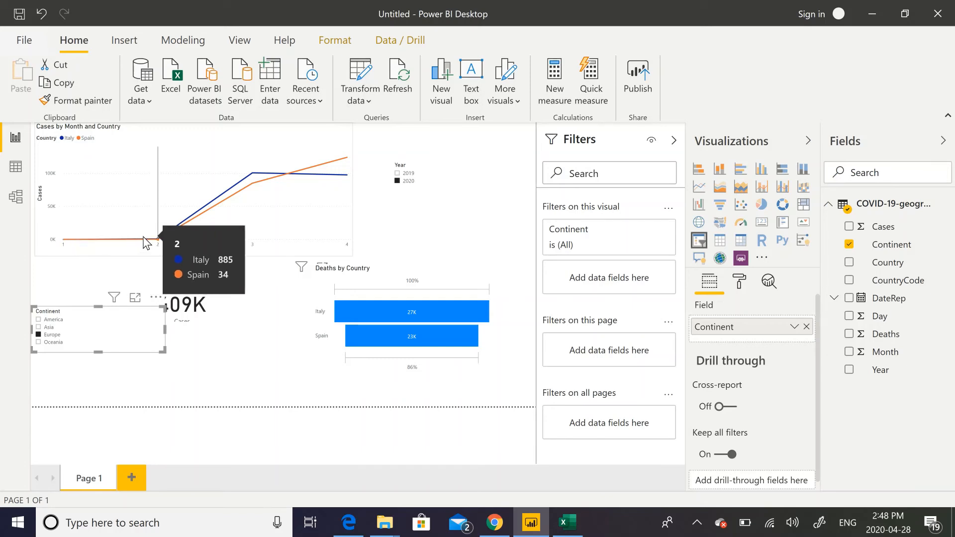
pyautogui.moveTo(160, 245)
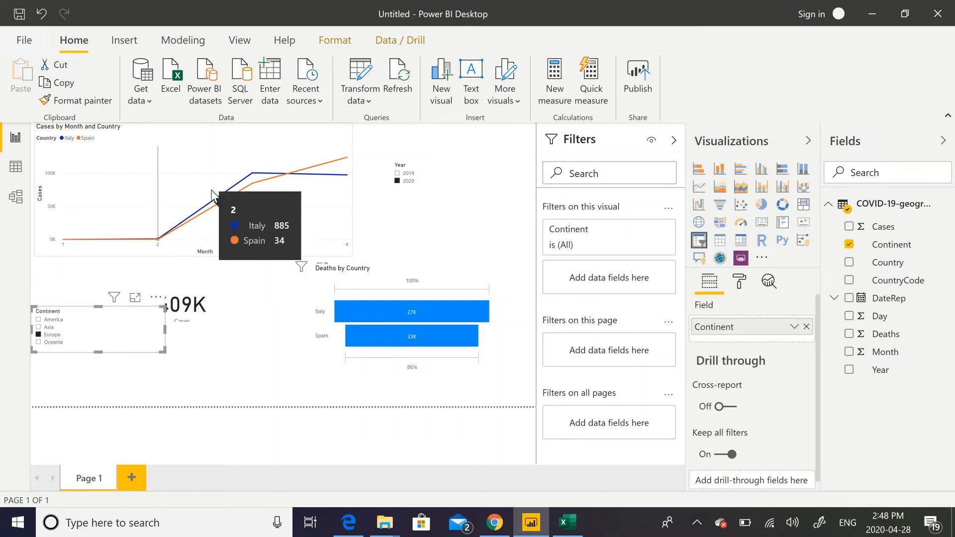
pyautogui.moveTo(253, 175)
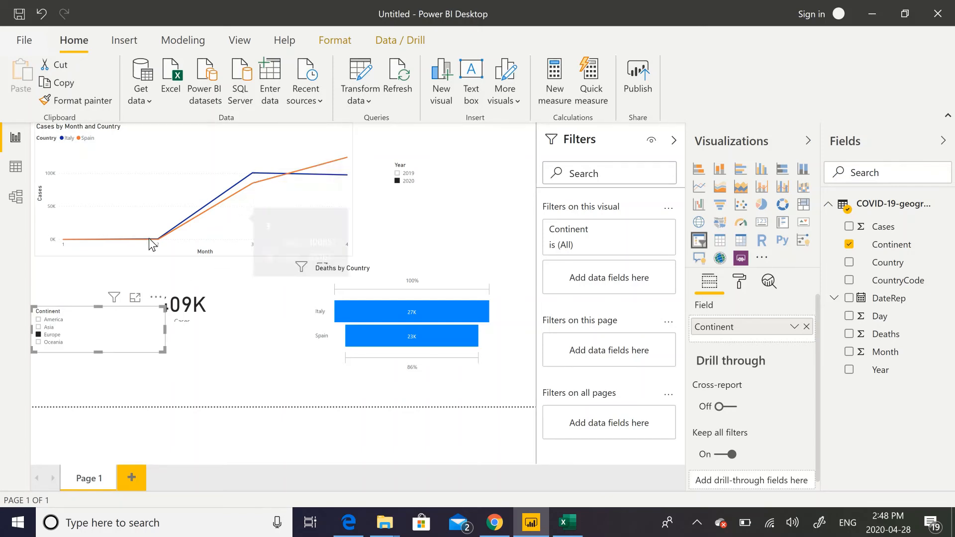
pyautogui.moveTo(295, 233)
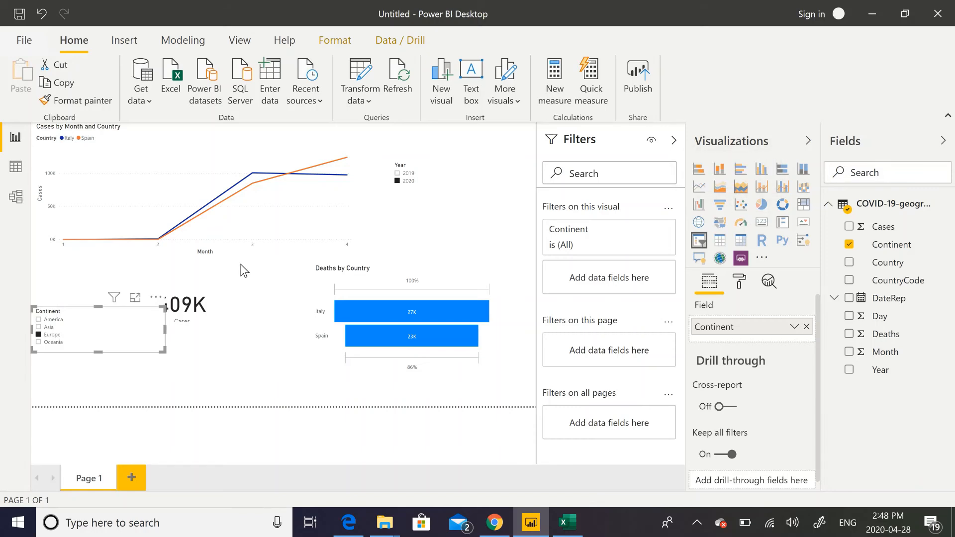
# Step: Add a second report page with a map of the Country field and enlarge the map across most of the page
pyautogui.click(131, 476)
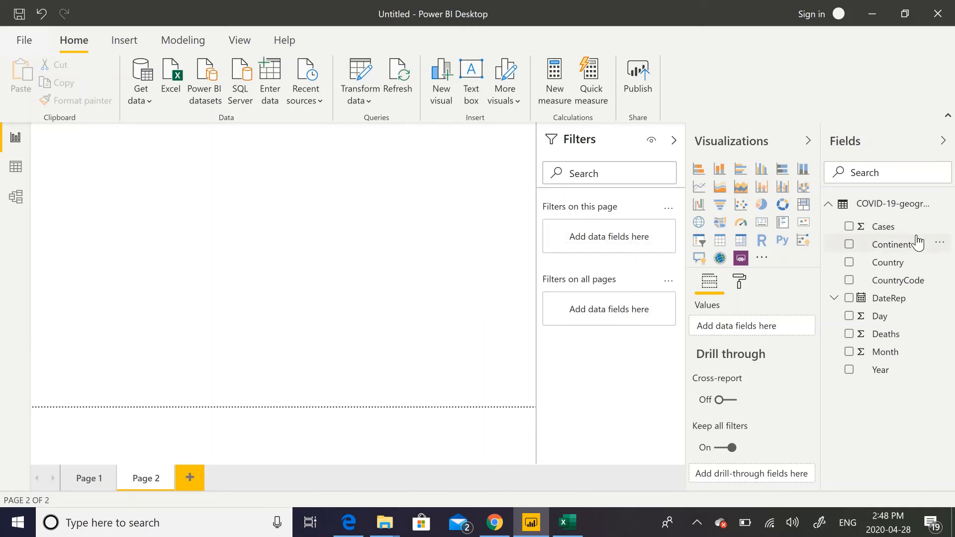
pyautogui.click(849, 263)
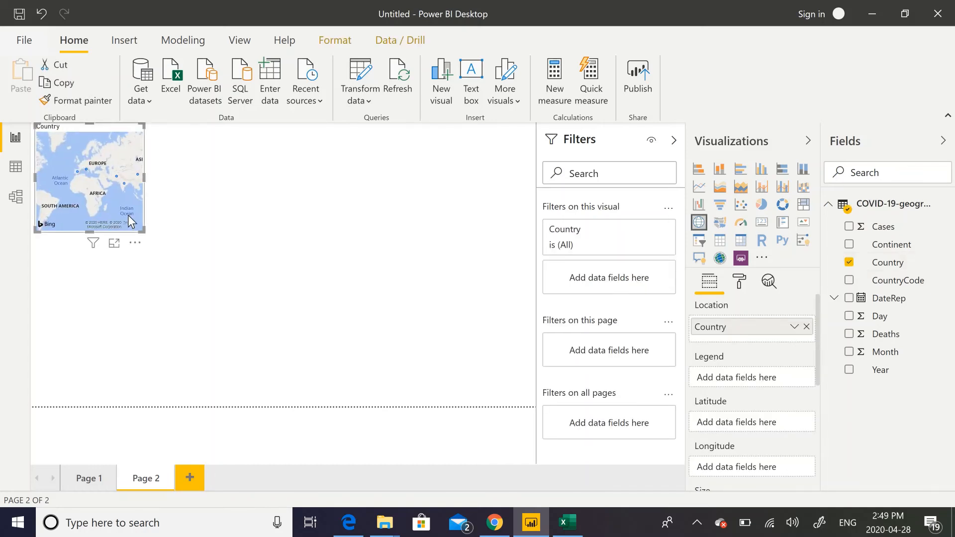
pyautogui.moveTo(142, 231); pyautogui.dragTo(487, 338)
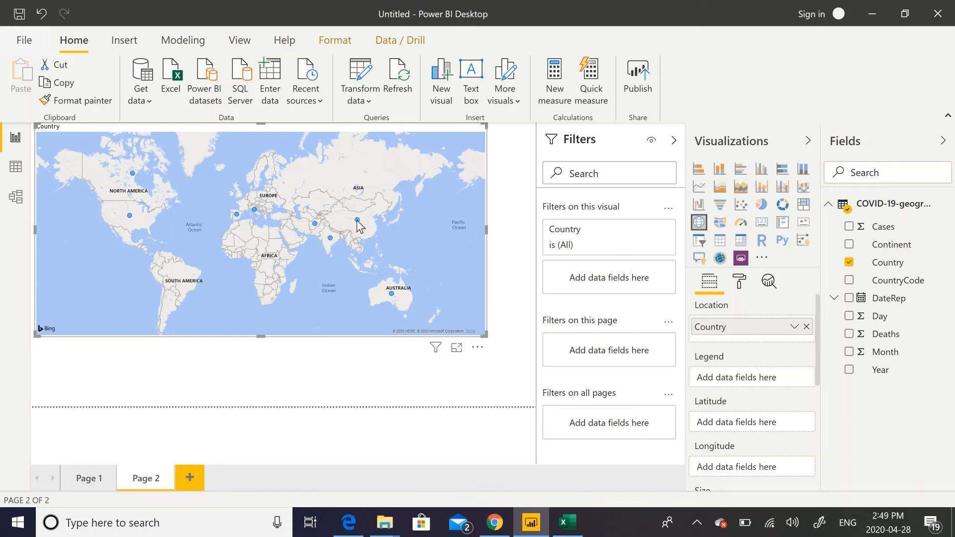
pyautogui.moveTo(357, 220)
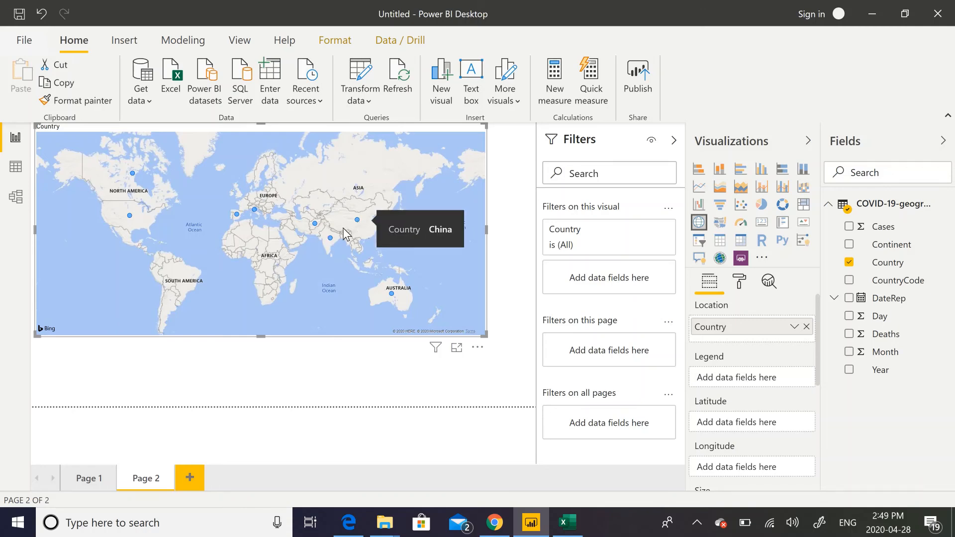
pyautogui.moveTo(331, 238)
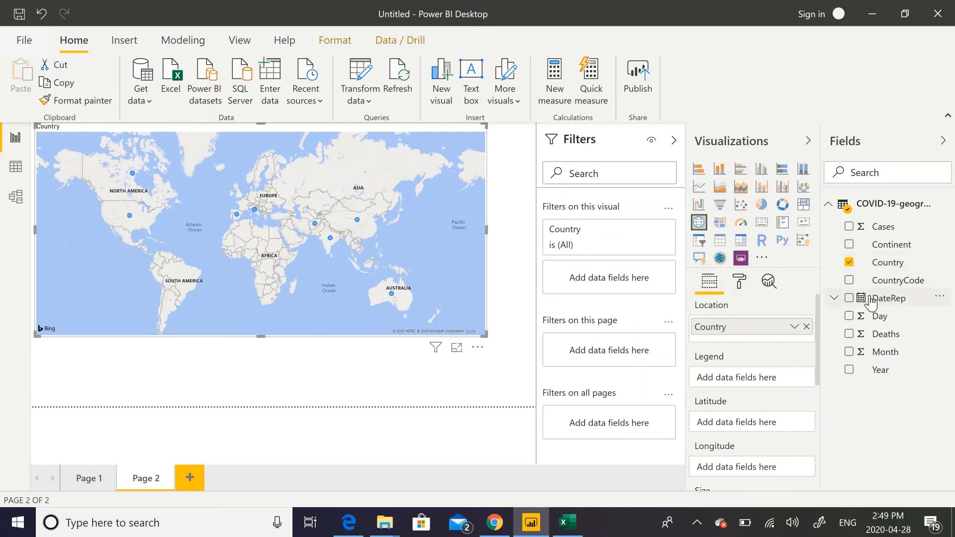
# Step: Add the Cases field to the country map, enlarge the map slightly and inspect its bubbles
pyautogui.click(850, 227)
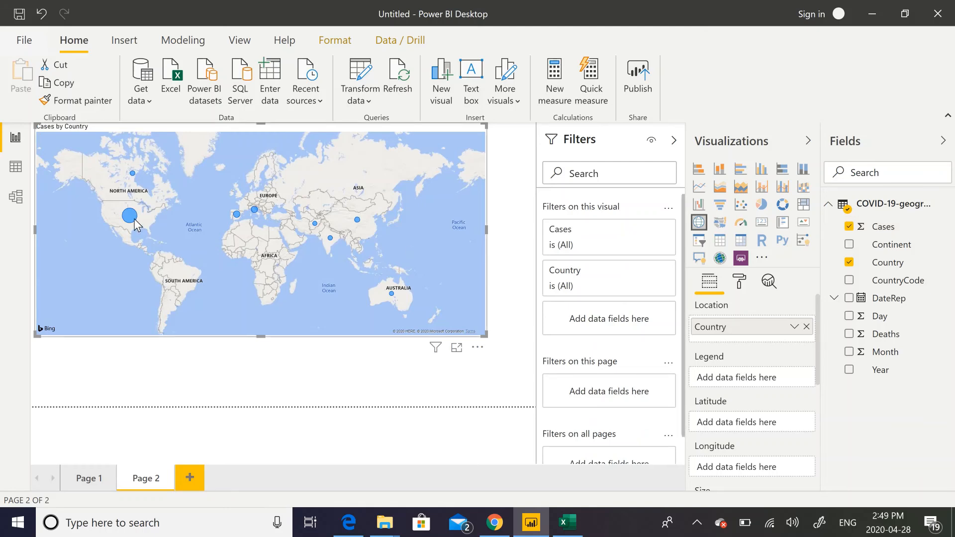
pyautogui.moveTo(137, 225)
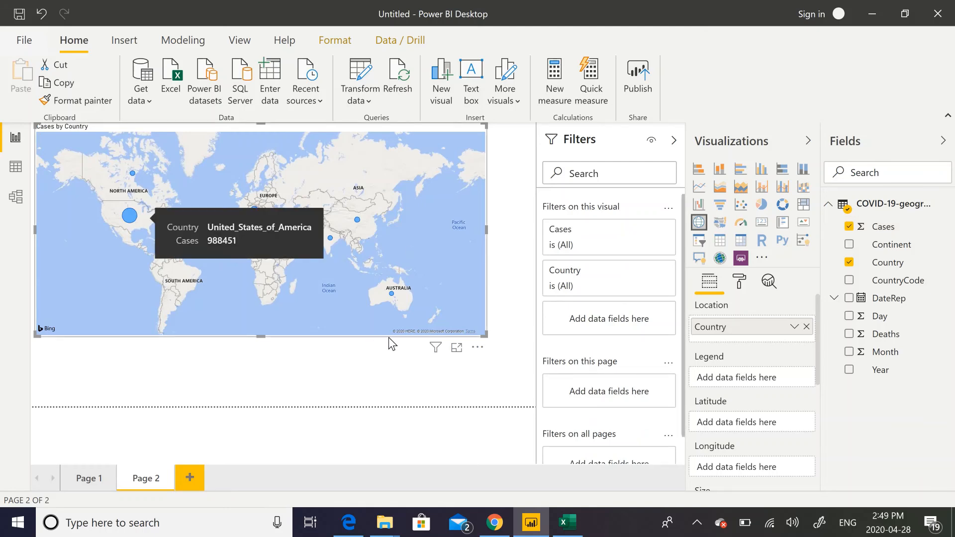
pyautogui.moveTo(488, 333); pyautogui.dragTo(504, 366)
pyautogui.moveTo(143, 241)
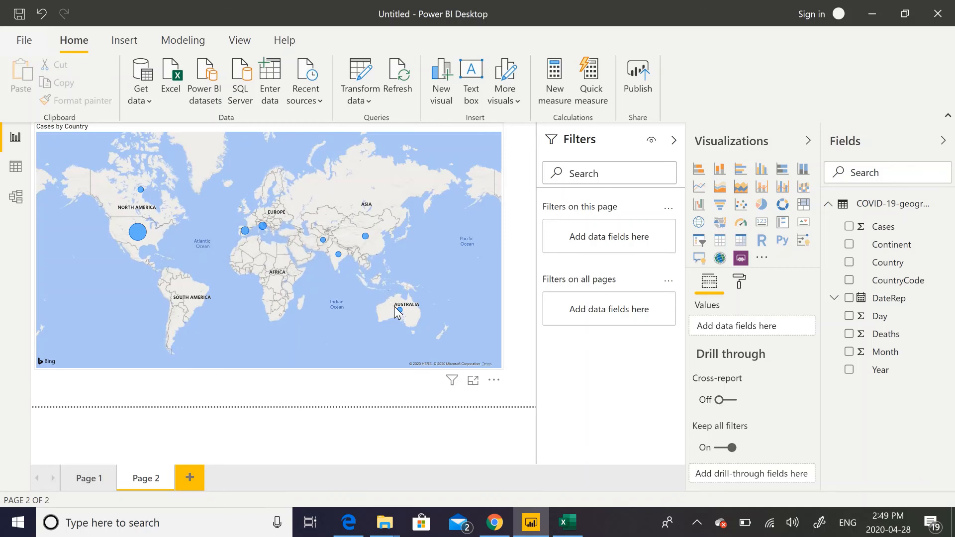
pyautogui.moveTo(401, 312)
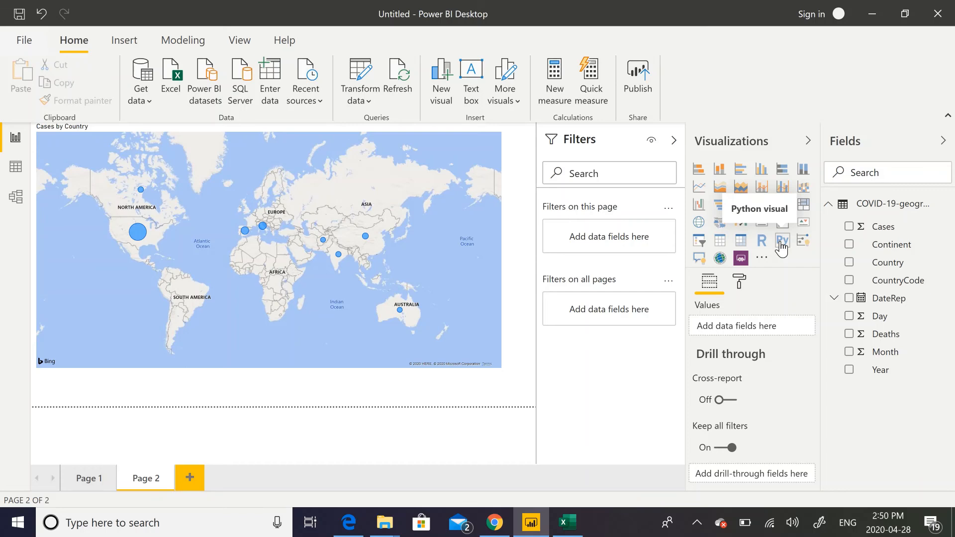
# Step: Return to Page 1 in the report view to review its visuals
pyautogui.click(89, 479)
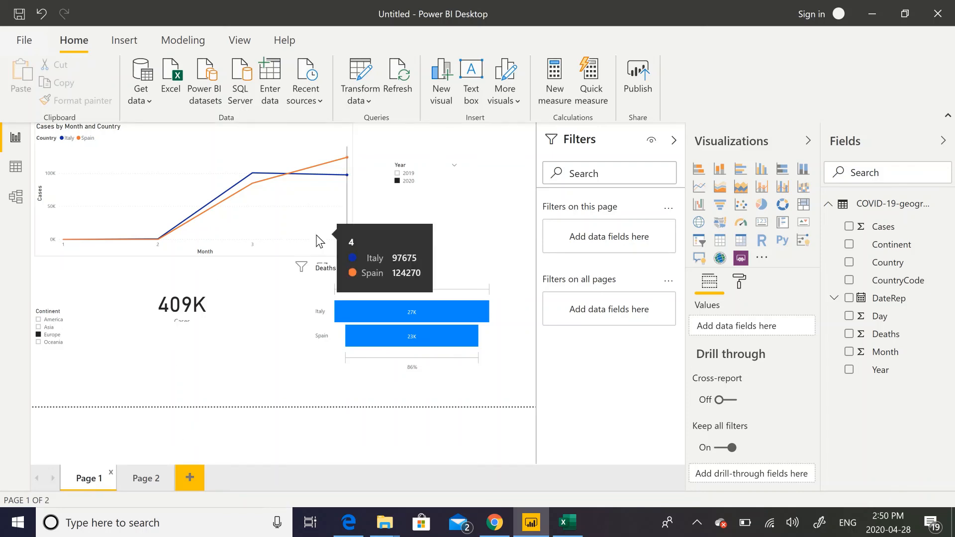
pyautogui.click(18, 148)
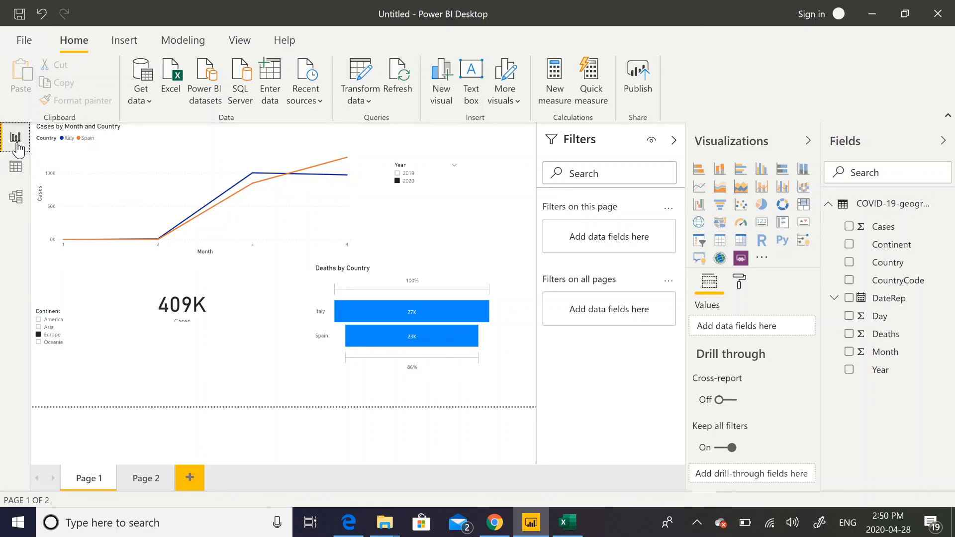
# Step: Review the COVID-19 table in the data view and its fields in the model view, and return to the report view
pyautogui.click(73, 300)
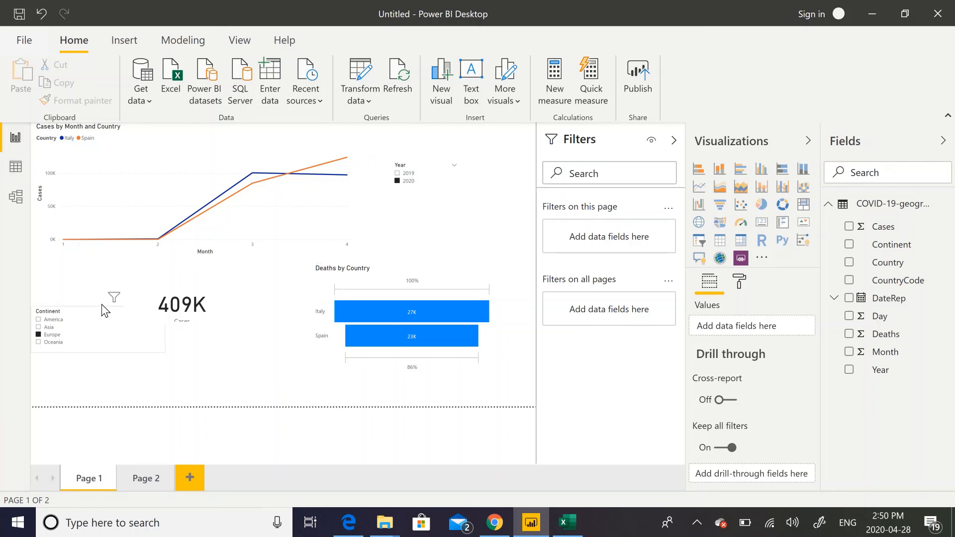
pyautogui.click(16, 171)
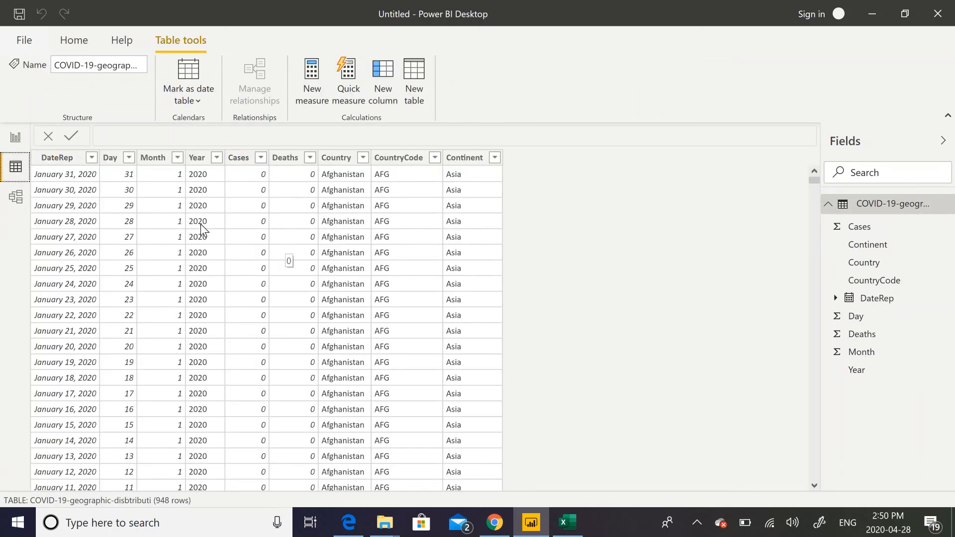
pyautogui.click(15, 204)
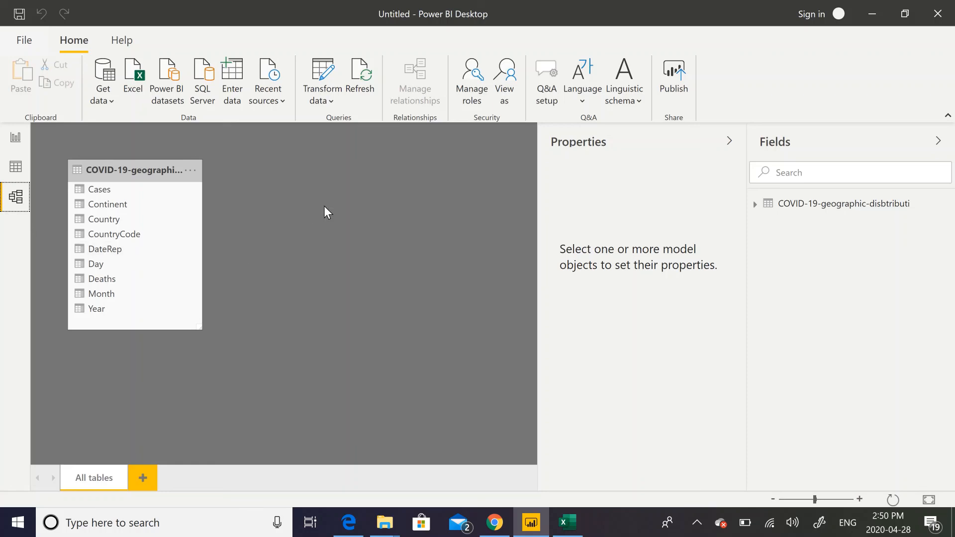
pyautogui.click(18, 171)
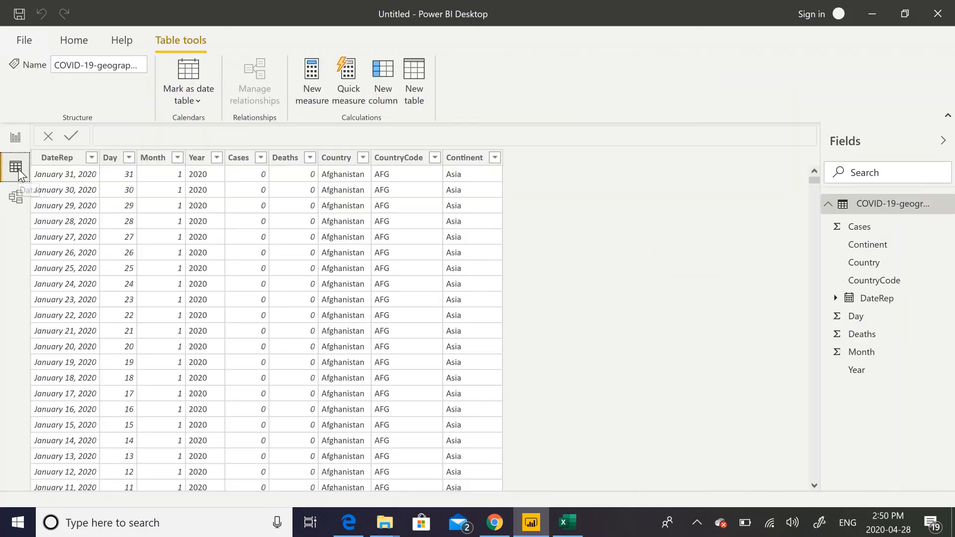
pyautogui.click(26, 140)
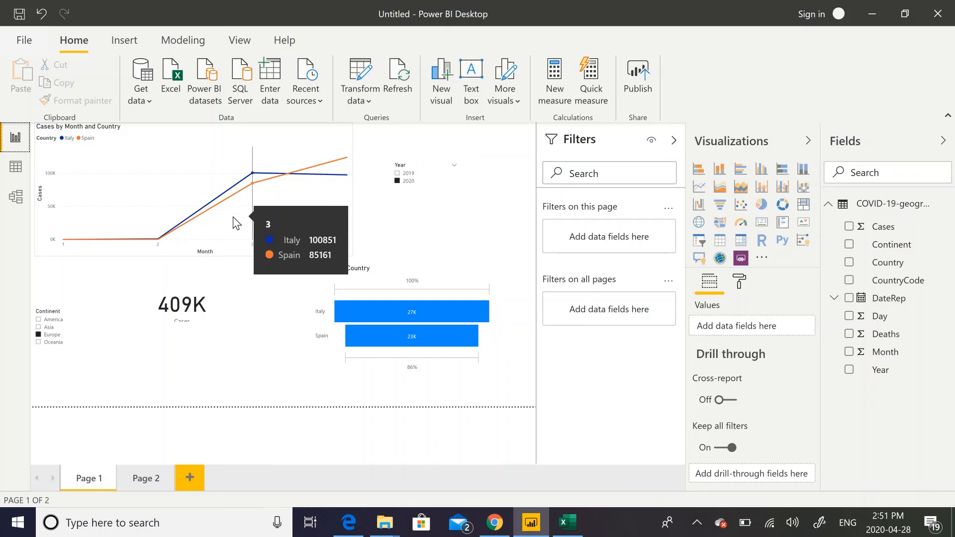
# Step: Convert the Cases by Month and Country line chart to a stacked column chart, and change it to a stacked bar chart
pyautogui.click(208, 183)
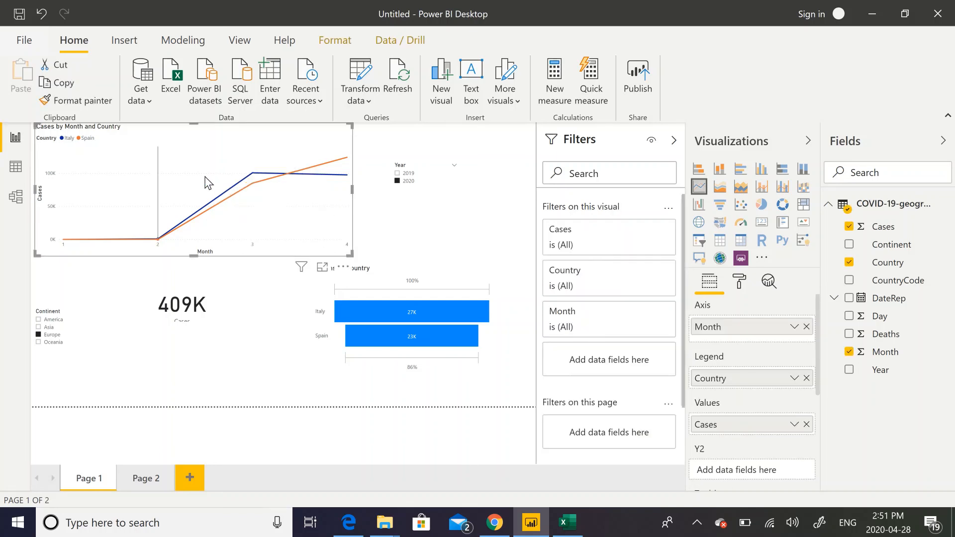
pyautogui.click(720, 170)
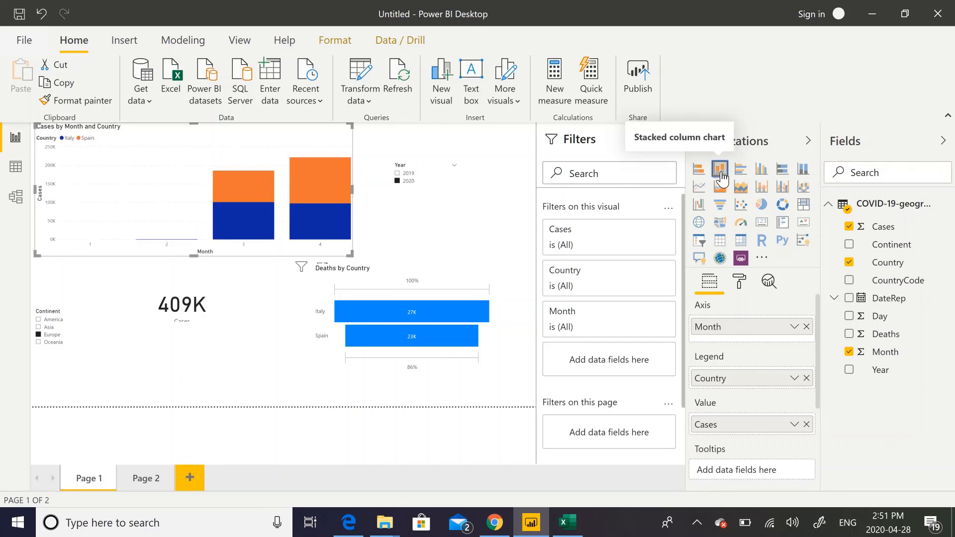
pyautogui.click(703, 170)
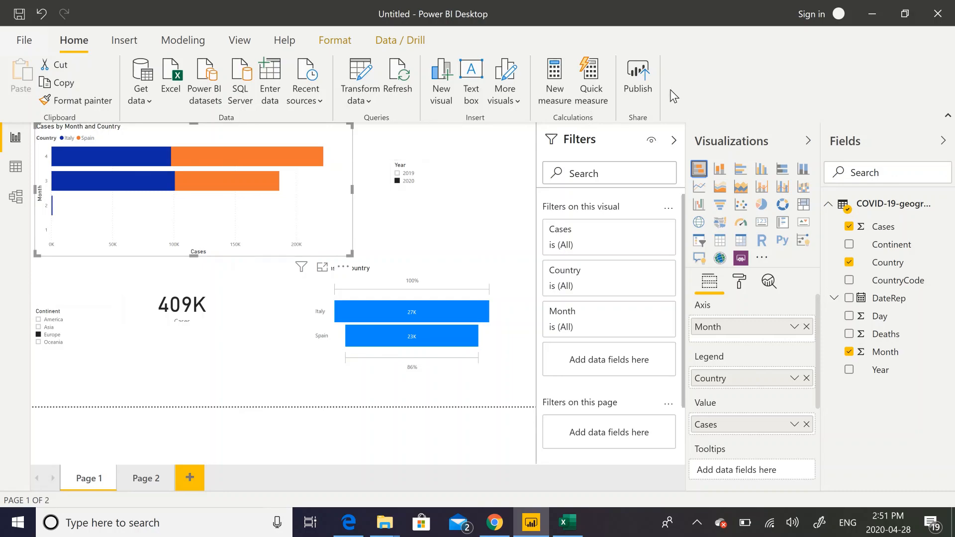
# Step: Start publishing the report, save it as CovidData in the MSBI Practice folder, and close the Power BI sign-in dialog without signing in
pyautogui.click(637, 86)
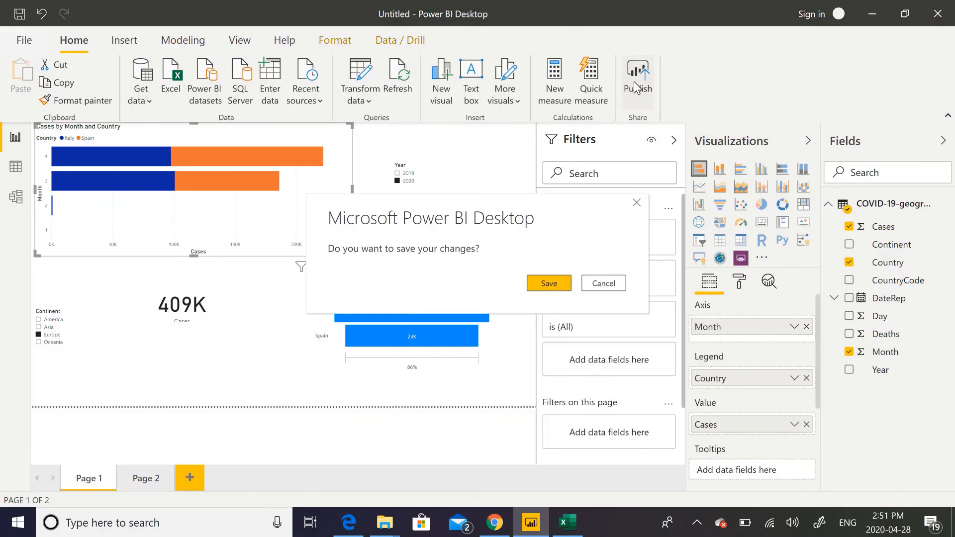
pyautogui.click(539, 281)
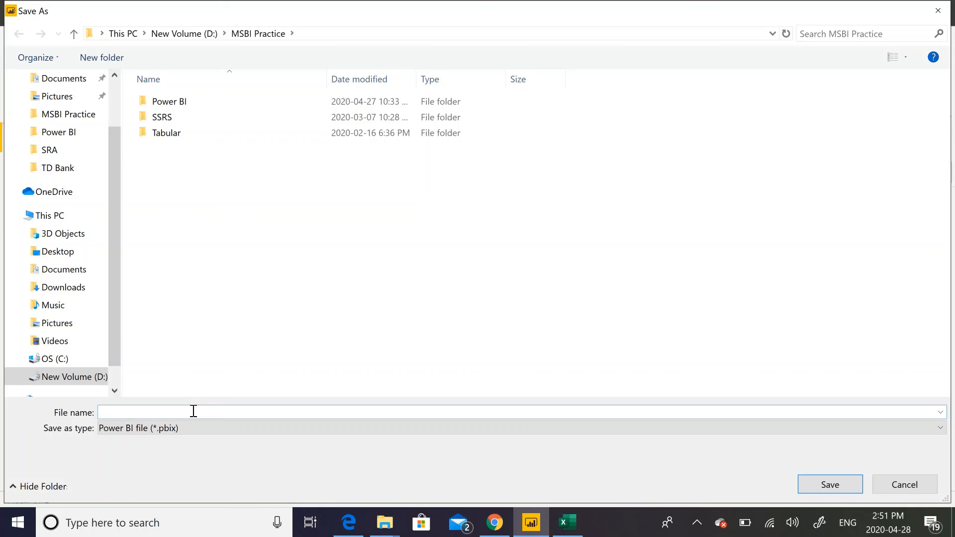
pyautogui.write('Covi')
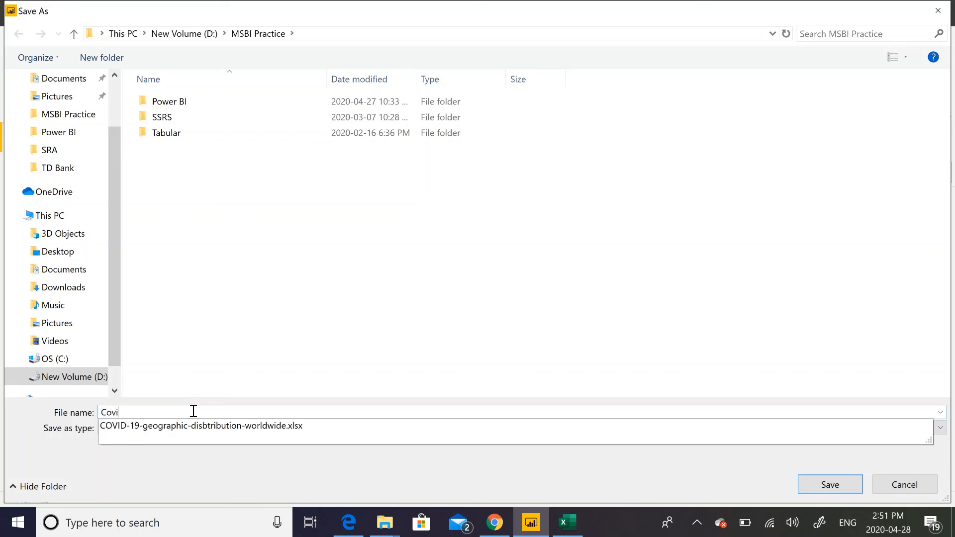
pyautogui.write('dData')
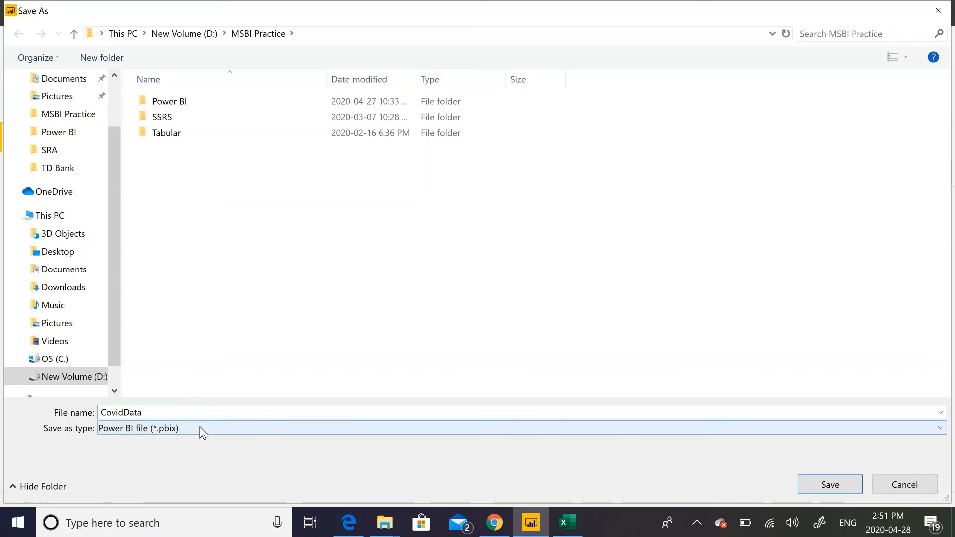
pyautogui.click(825, 485)
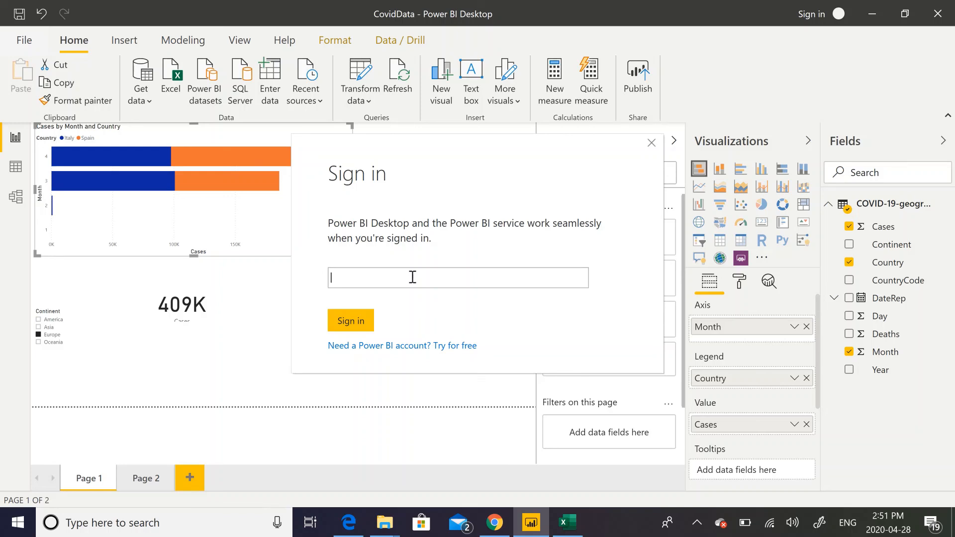
pyautogui.click(650, 144)
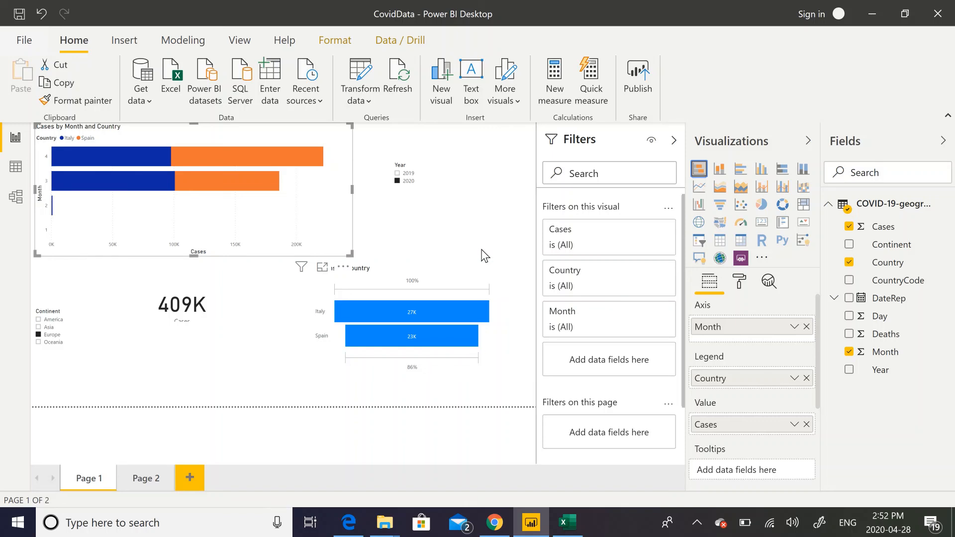
pyautogui.click(494, 231)
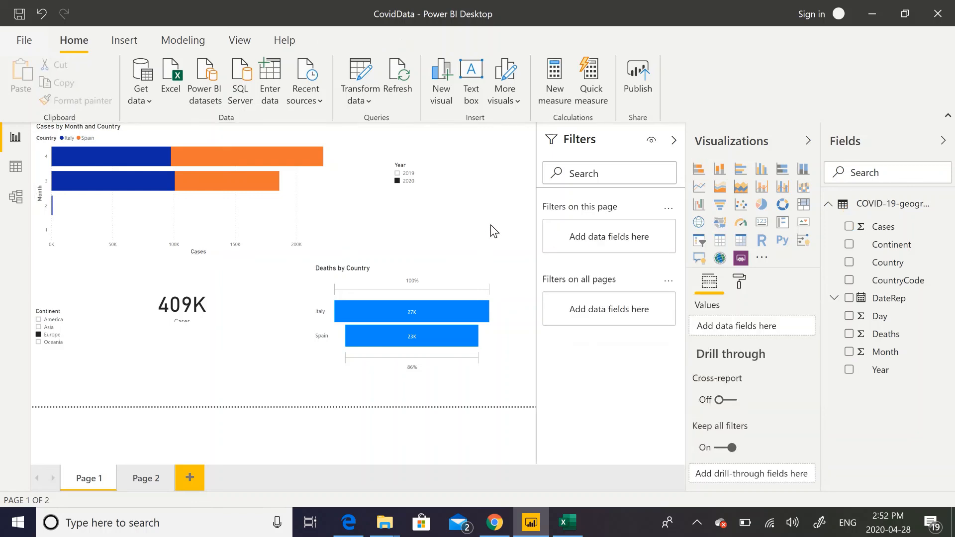